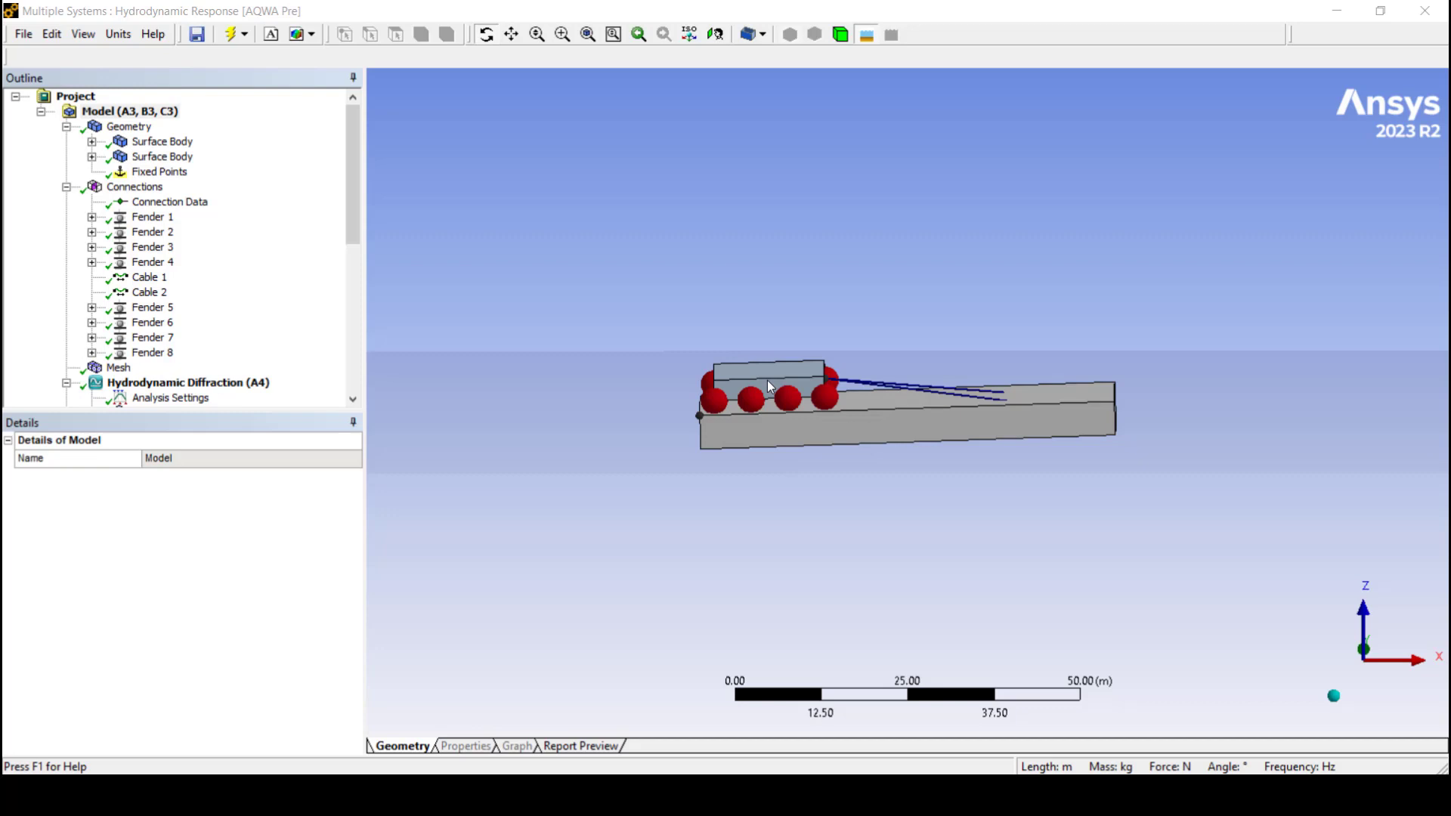
# - Review Fender 2, Fender 3, Cable 1 and Fender 1, then bring Hydrodynamic Response 2 (C4) into view
pyautogui.scroll(-2, 768, 380)
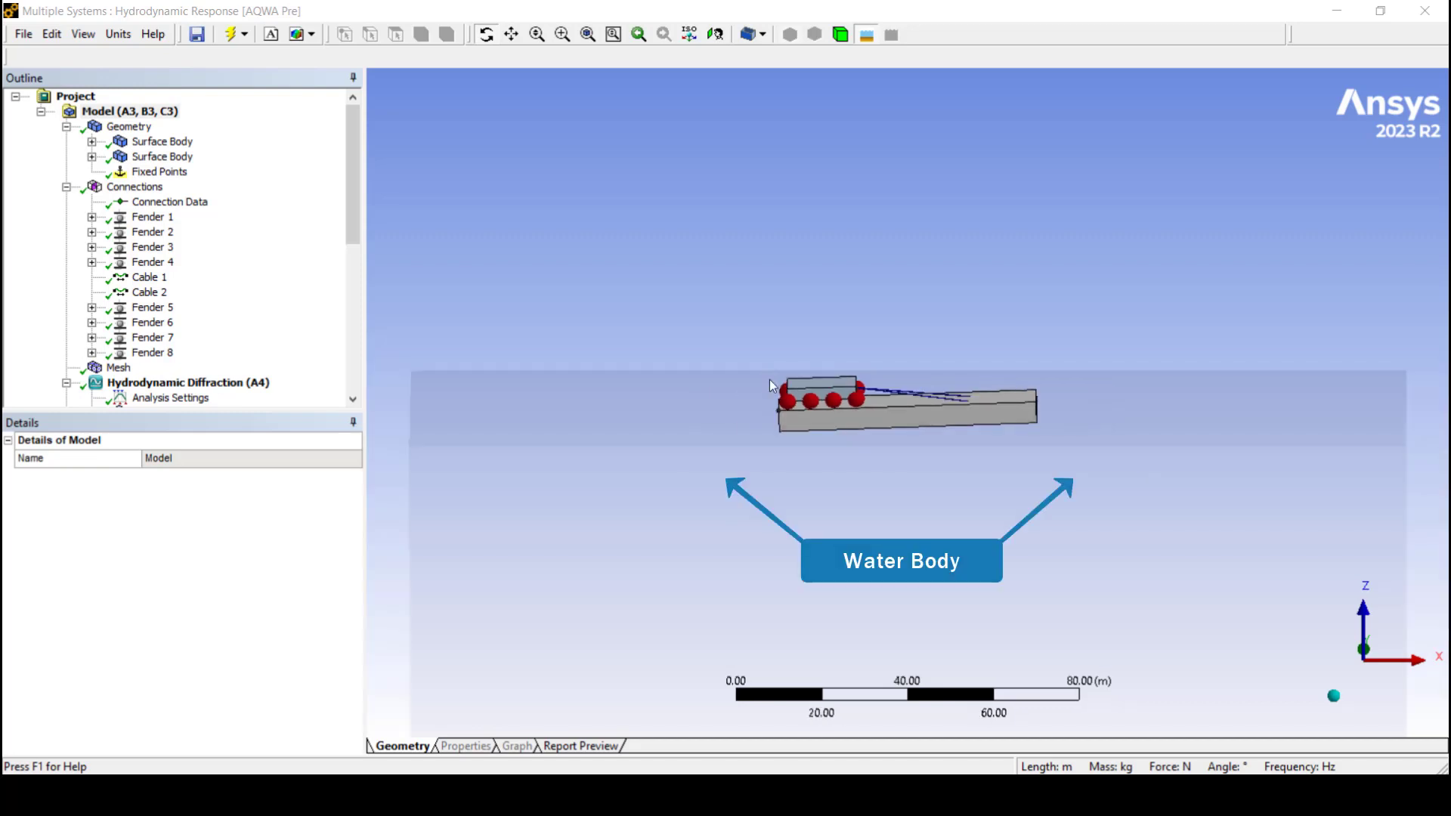
pyautogui.scroll(3, 919, 393)
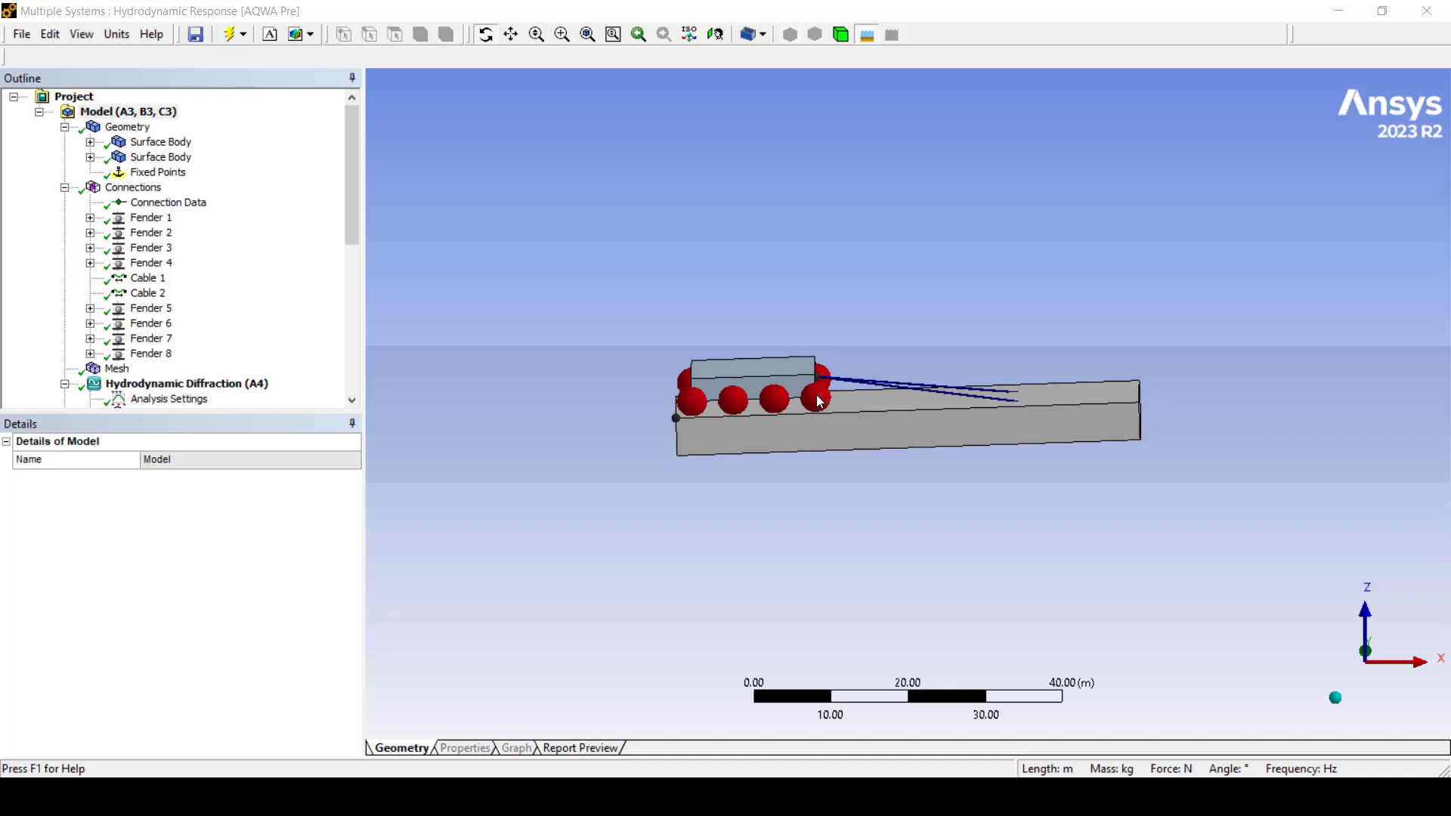
pyautogui.scroll(-1, 820, 399)
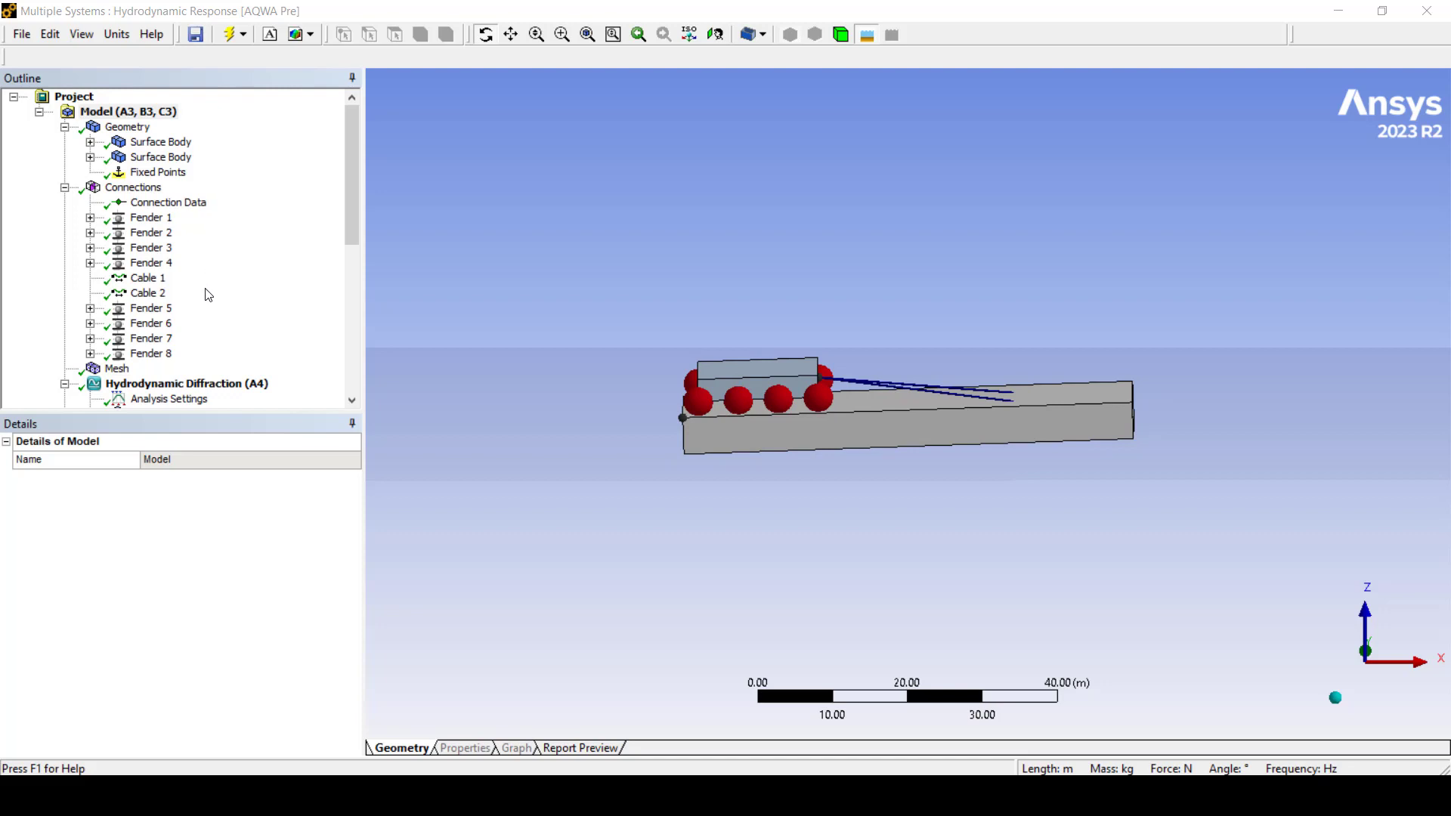
pyautogui.click(165, 232)
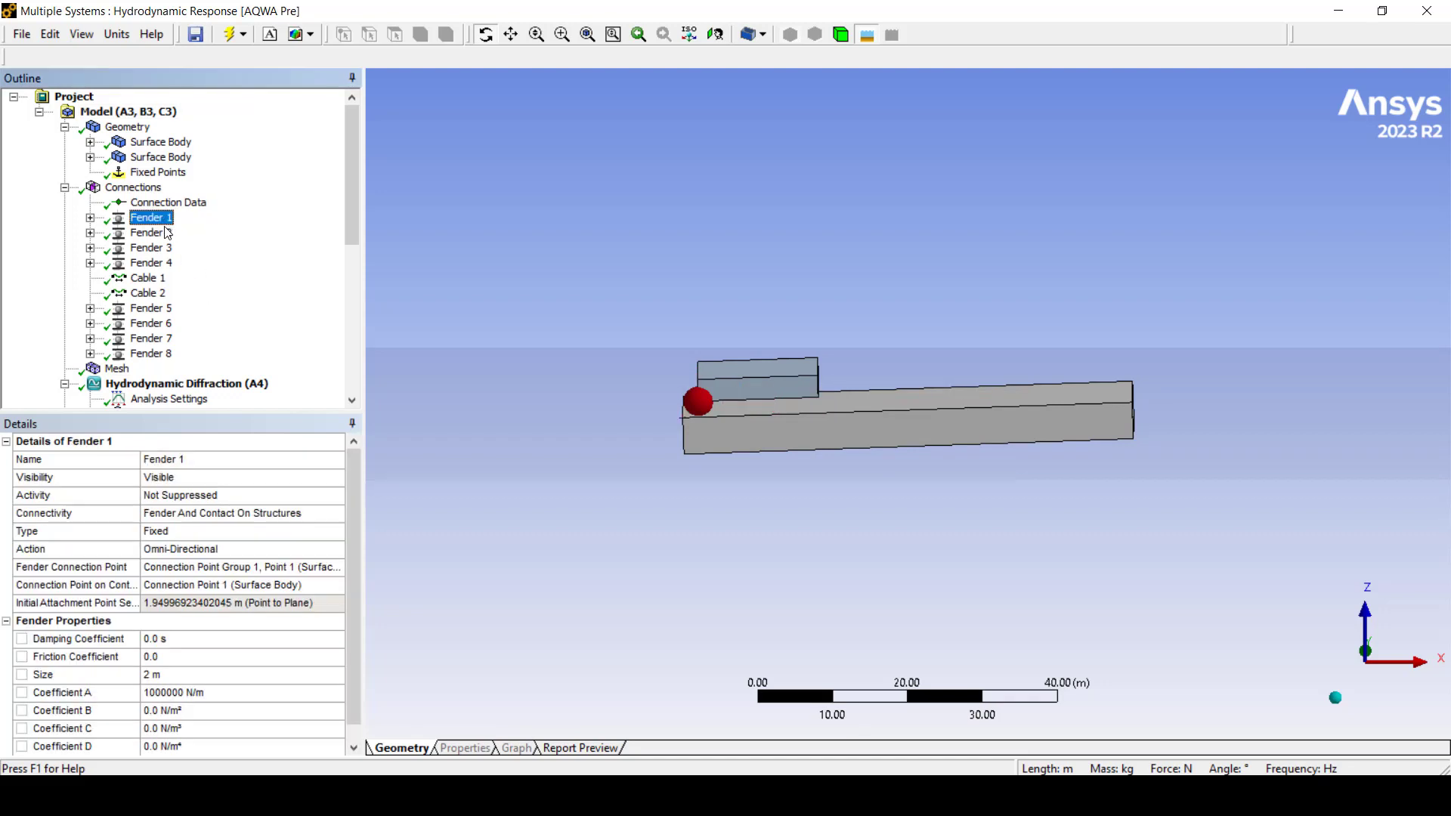
pyautogui.click(162, 248)
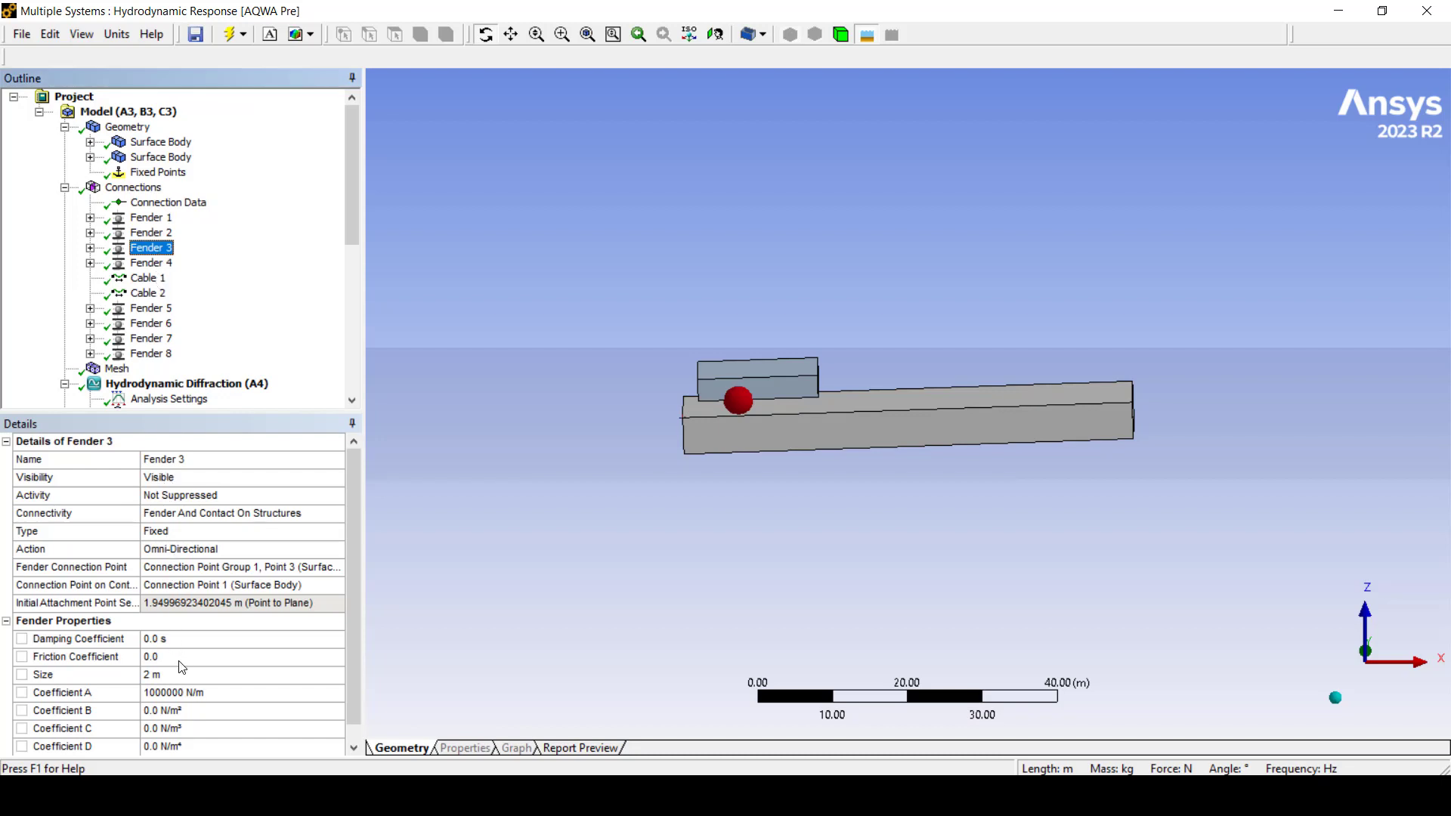
pyautogui.click(151, 279)
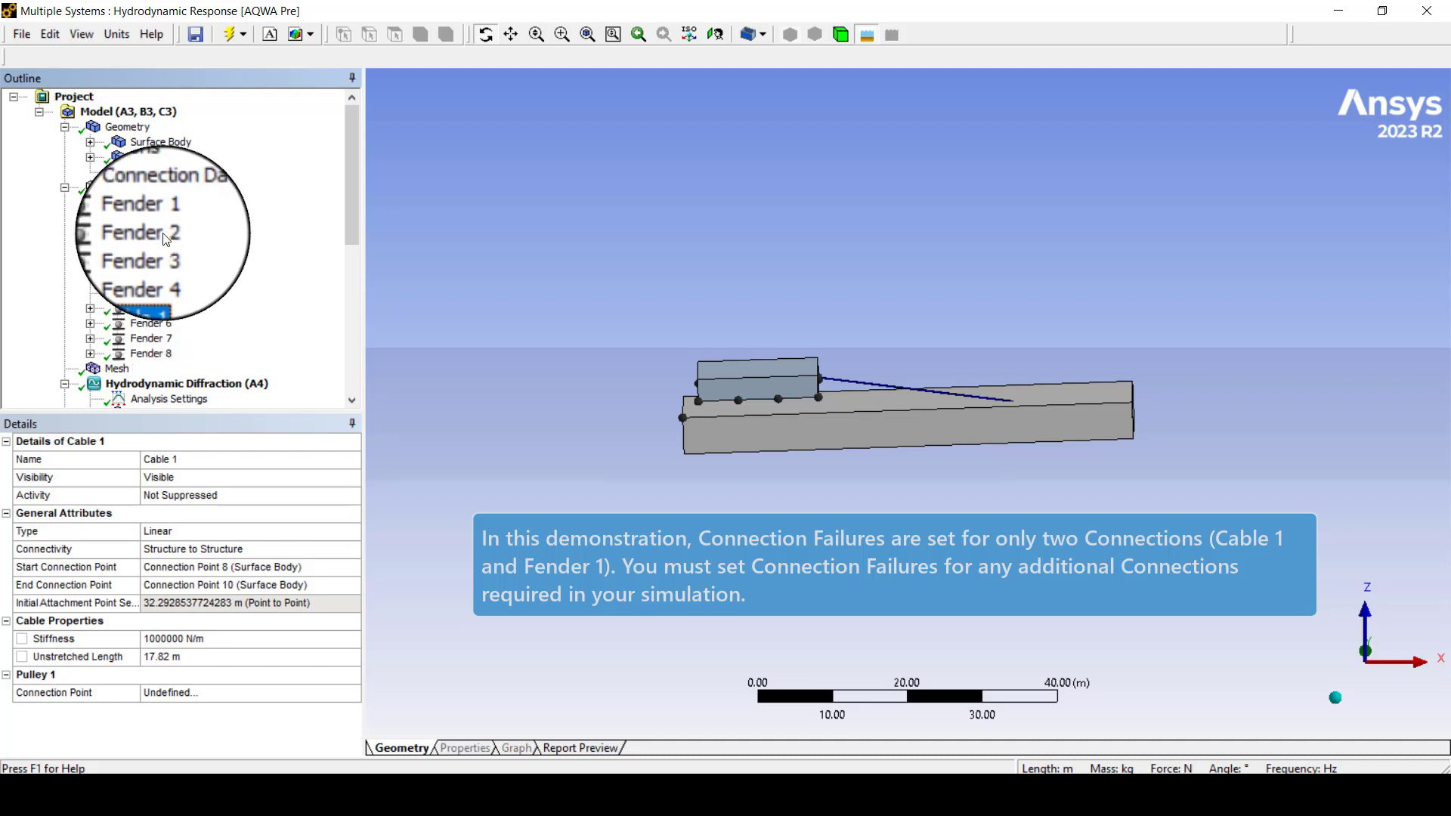
pyautogui.click(162, 219)
pyautogui.scroll(-10, 162, 223)
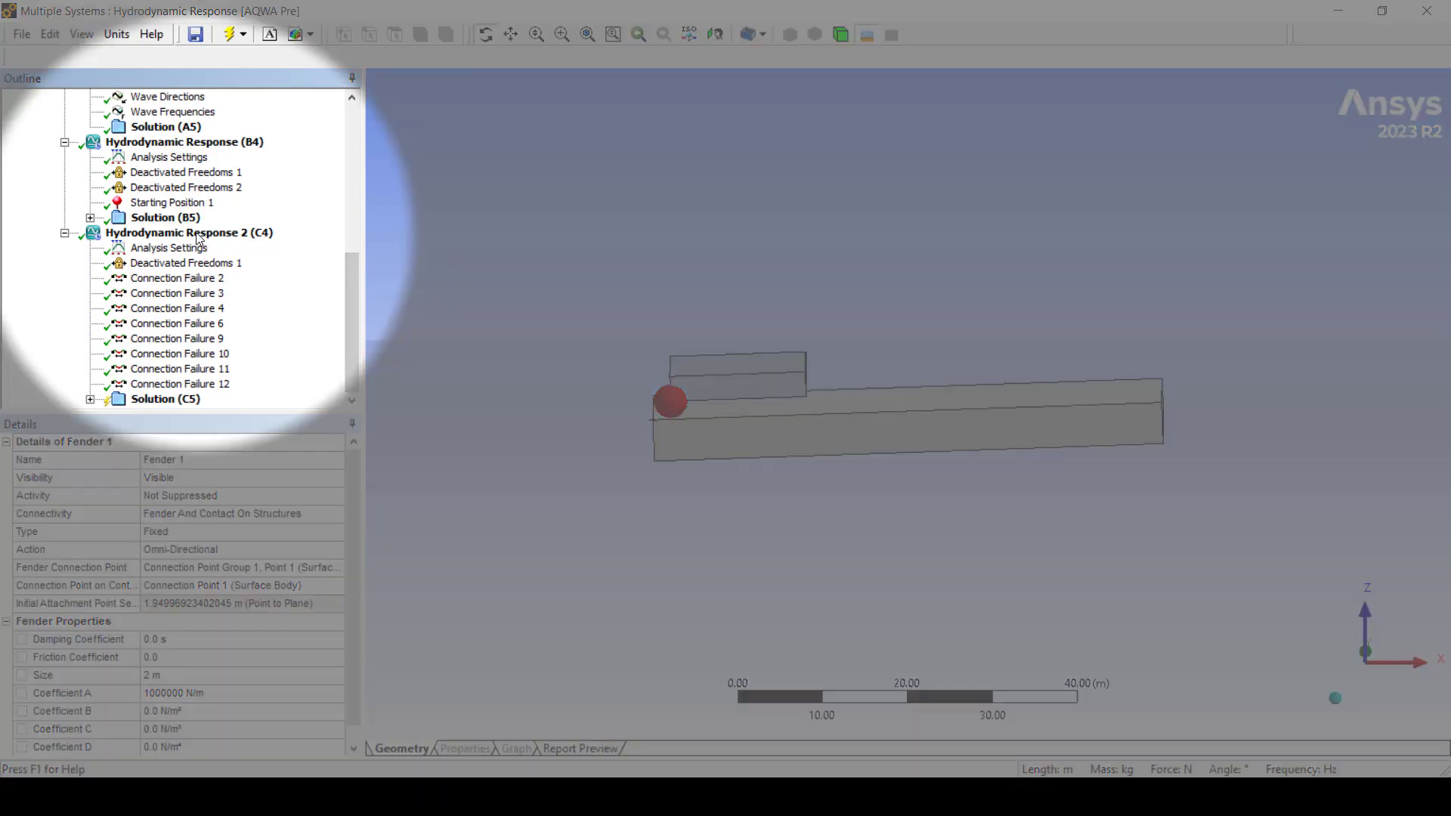
# - Insert a Connection Failure under Hydrodynamic Response 2 (C4)
pyautogui.click(198, 234)
pyautogui.rightClick(198, 234)
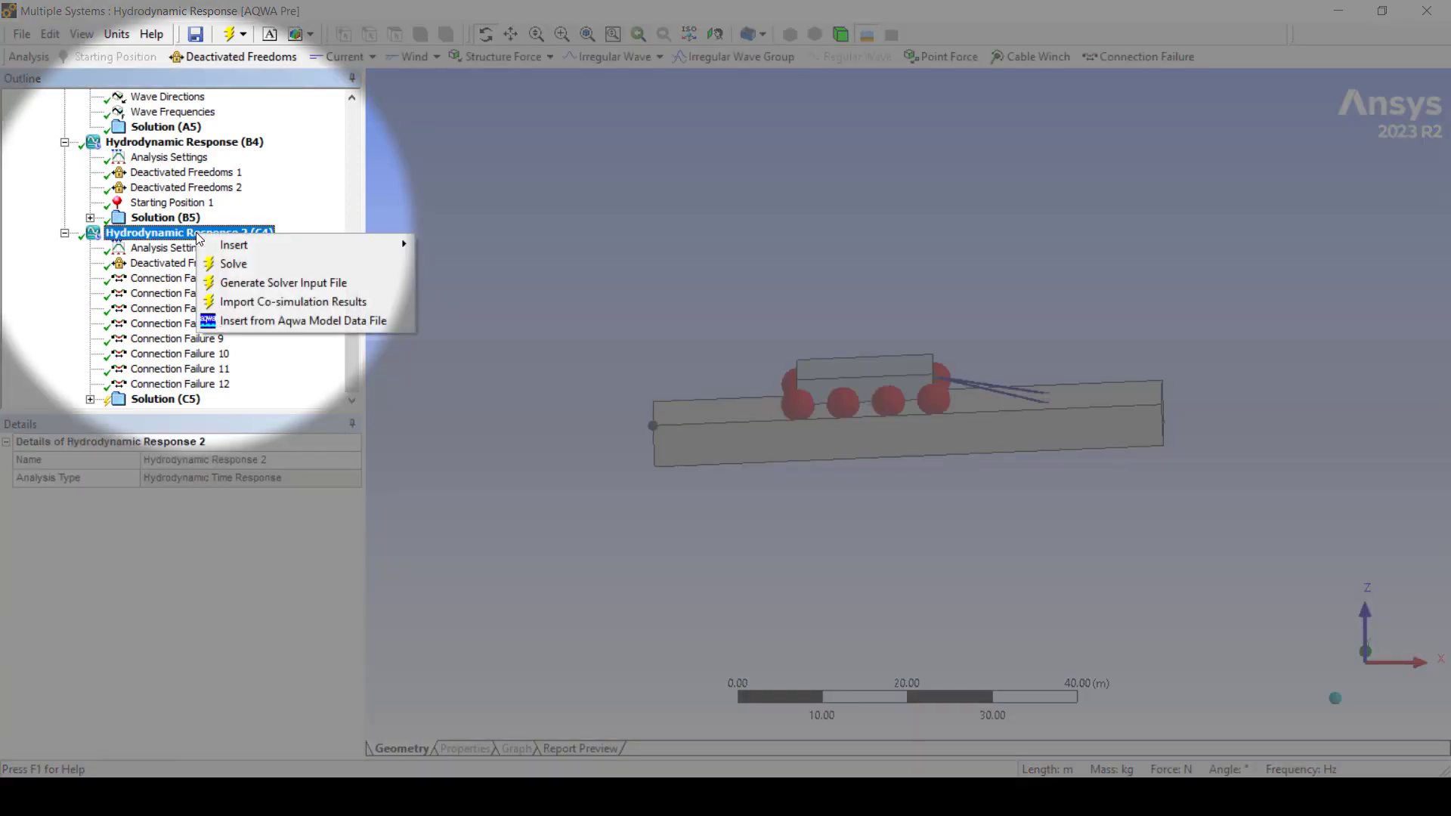
pyautogui.moveTo(242, 245)
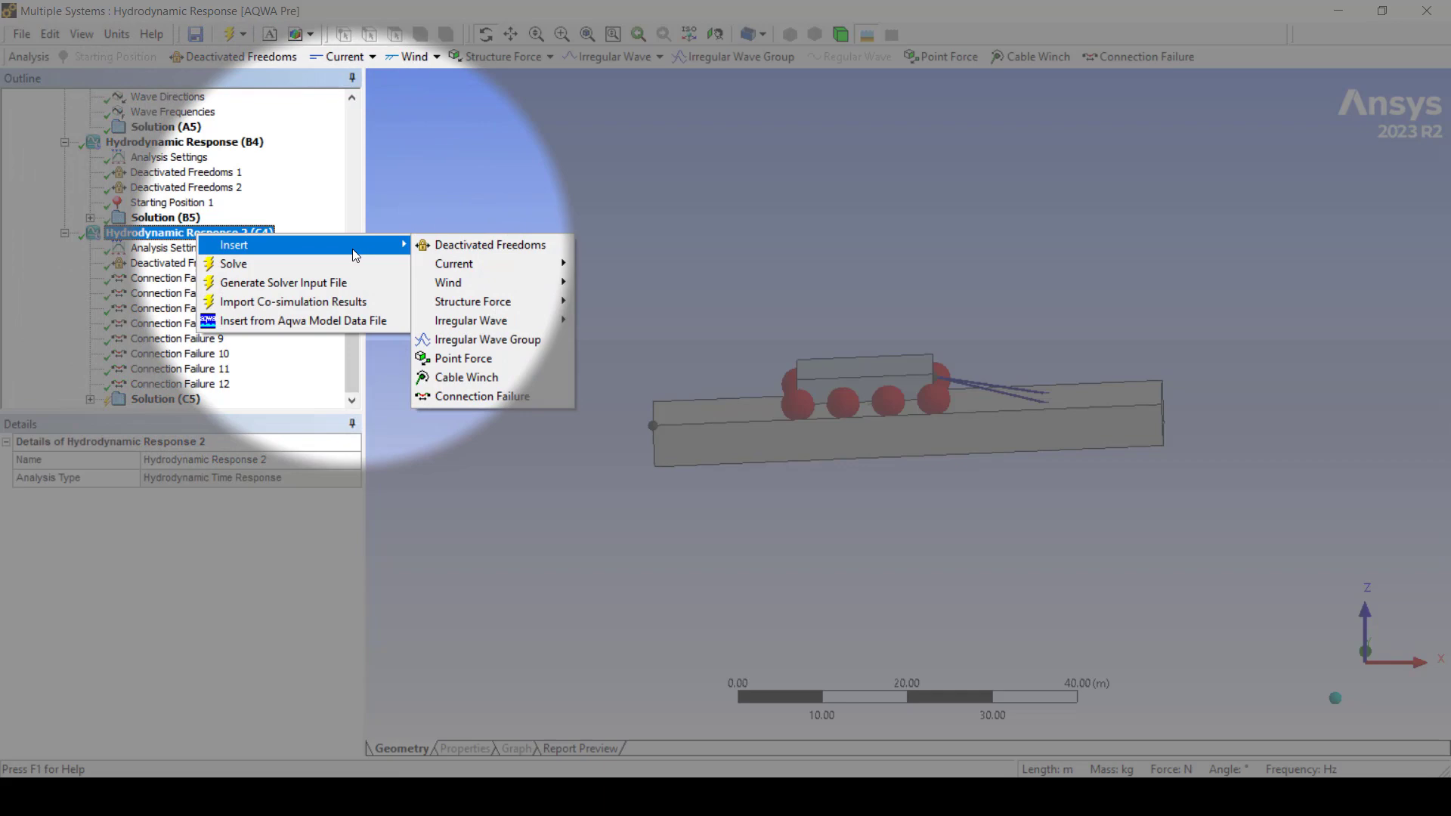
pyautogui.click(458, 398)
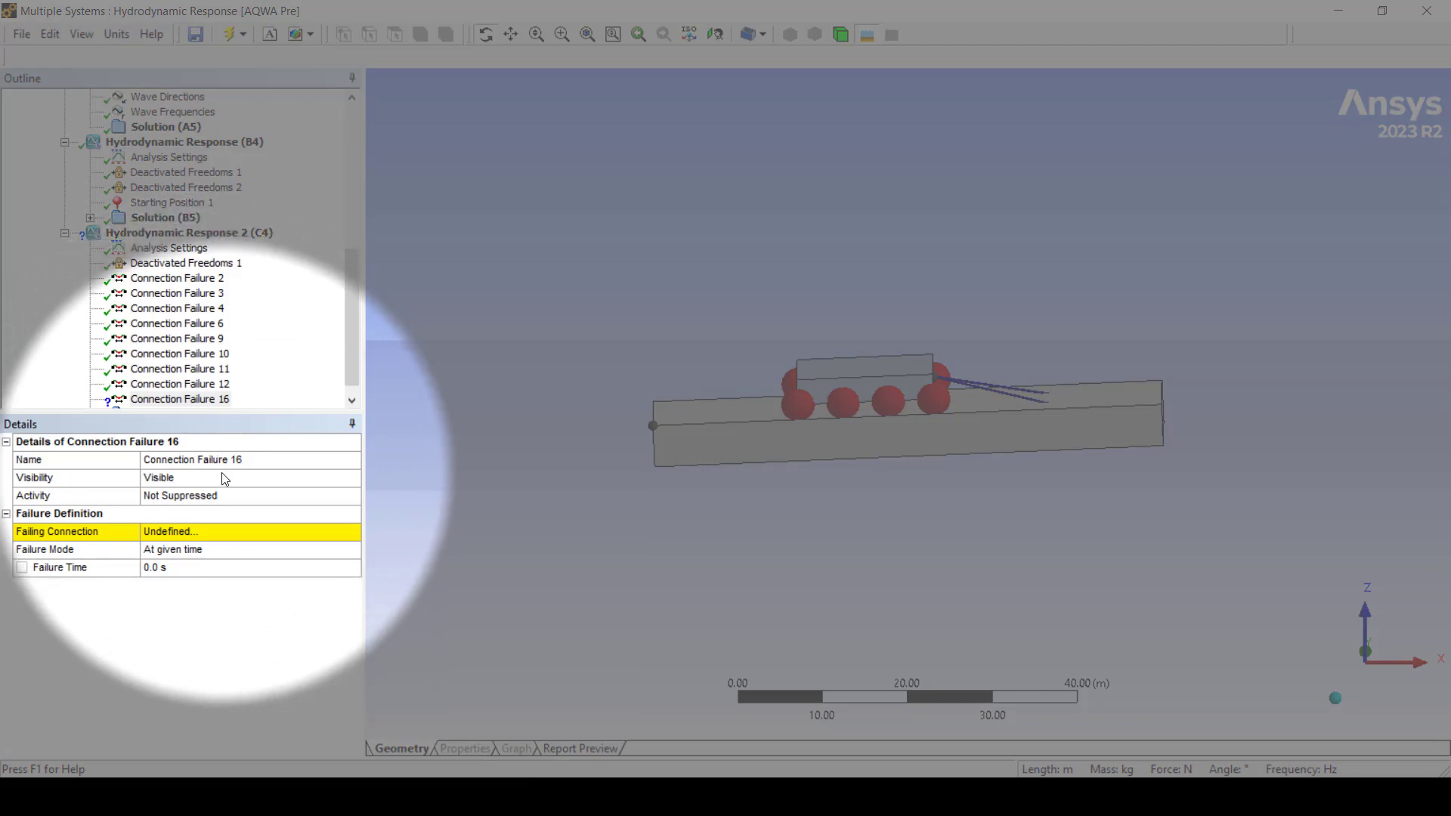
# - Make Cable 1 the failing connection with failure mode At given time and failure time 5 s
pyautogui.click(219, 531)
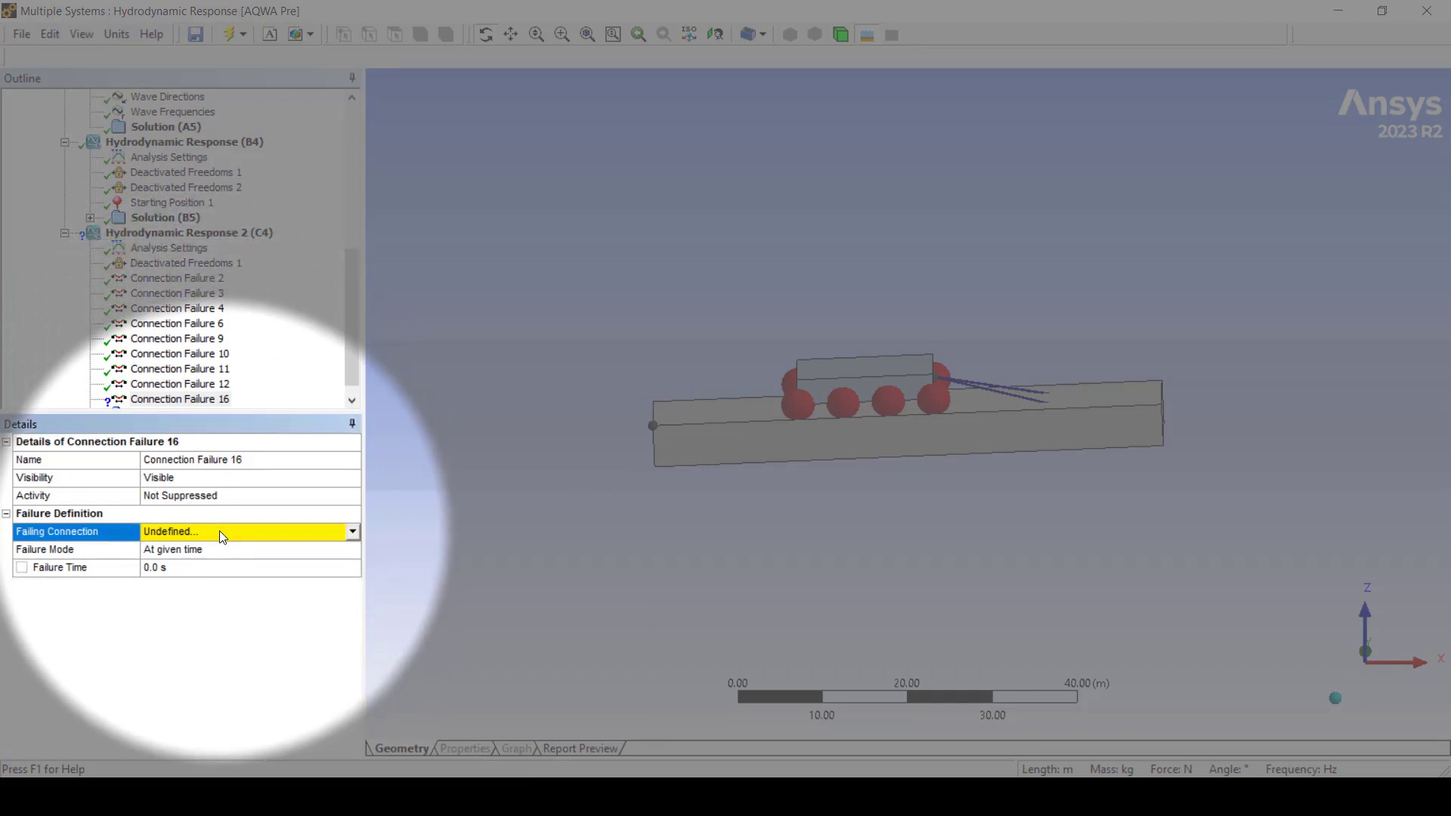
pyautogui.click(352, 533)
pyautogui.click(268, 604)
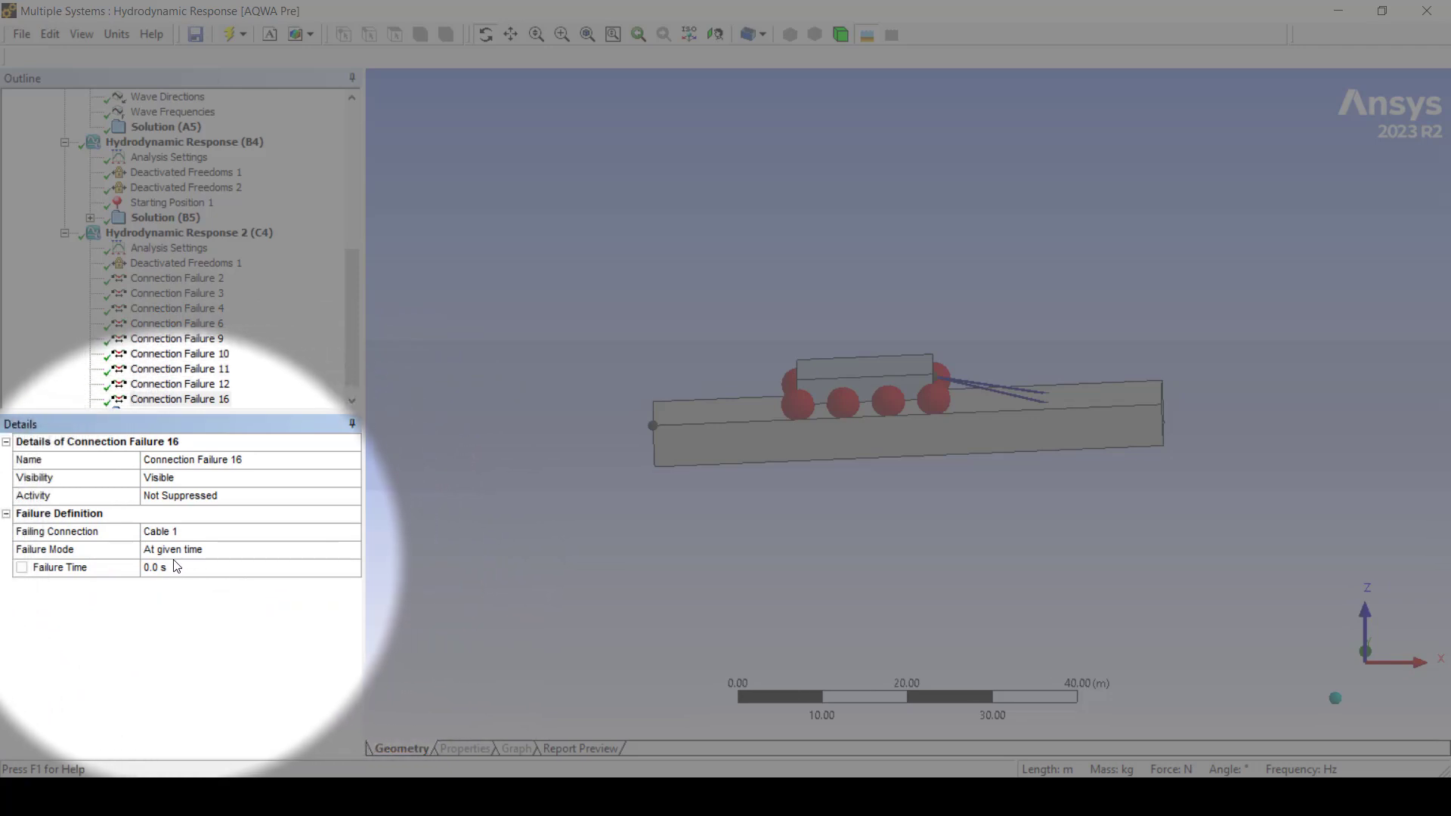
pyautogui.click(220, 558)
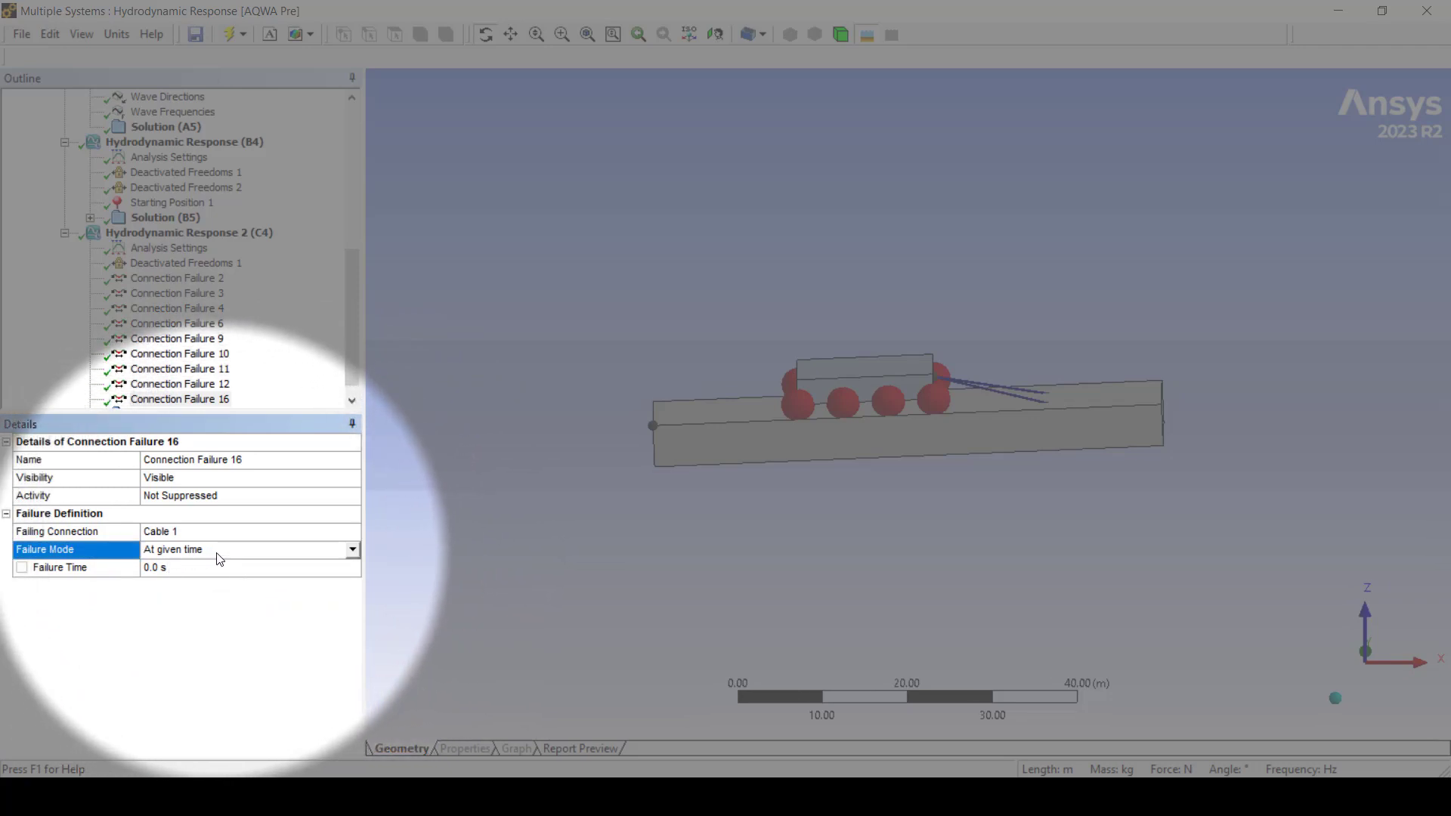
pyautogui.click(352, 551)
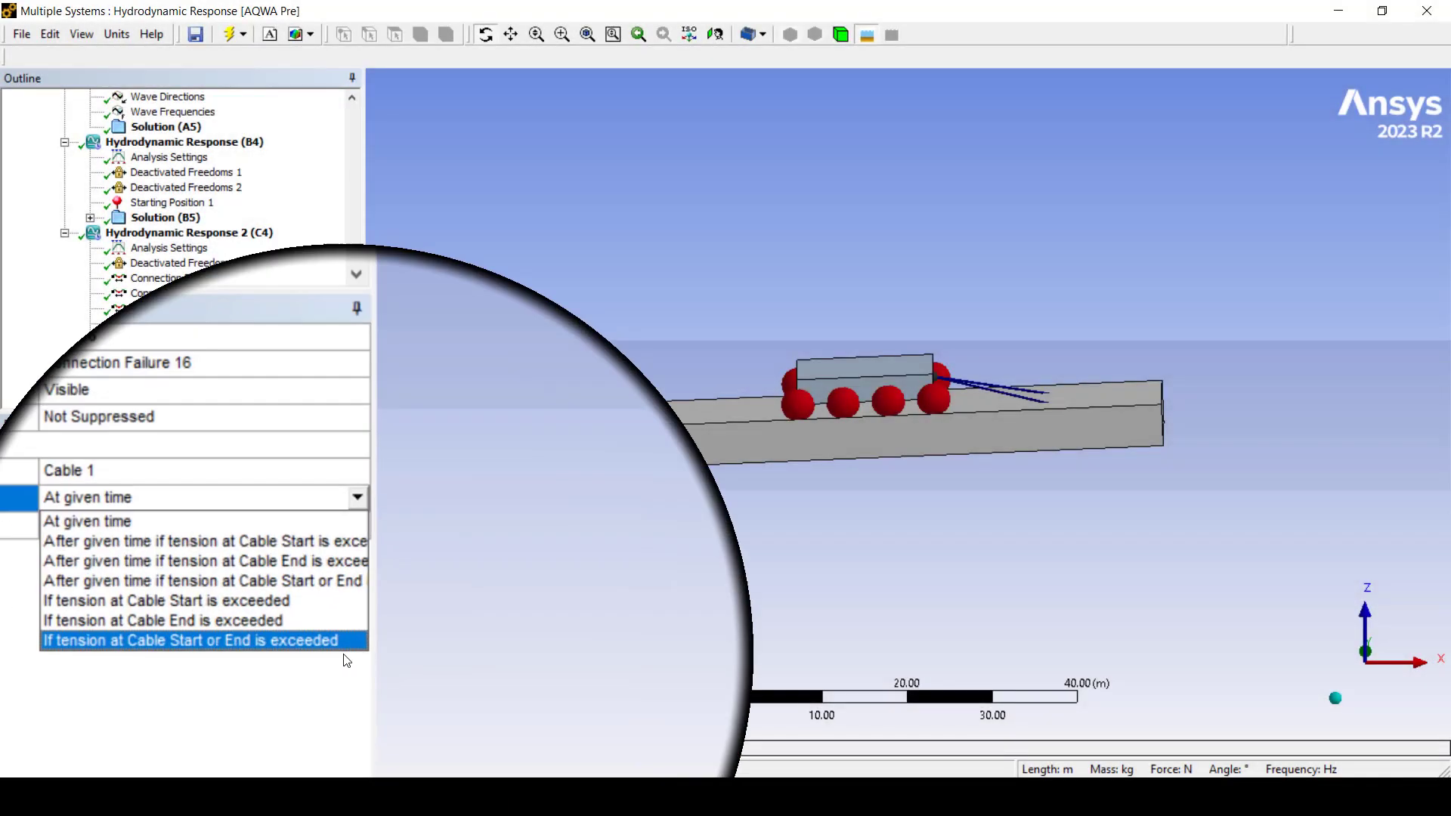
pyautogui.click(321, 674)
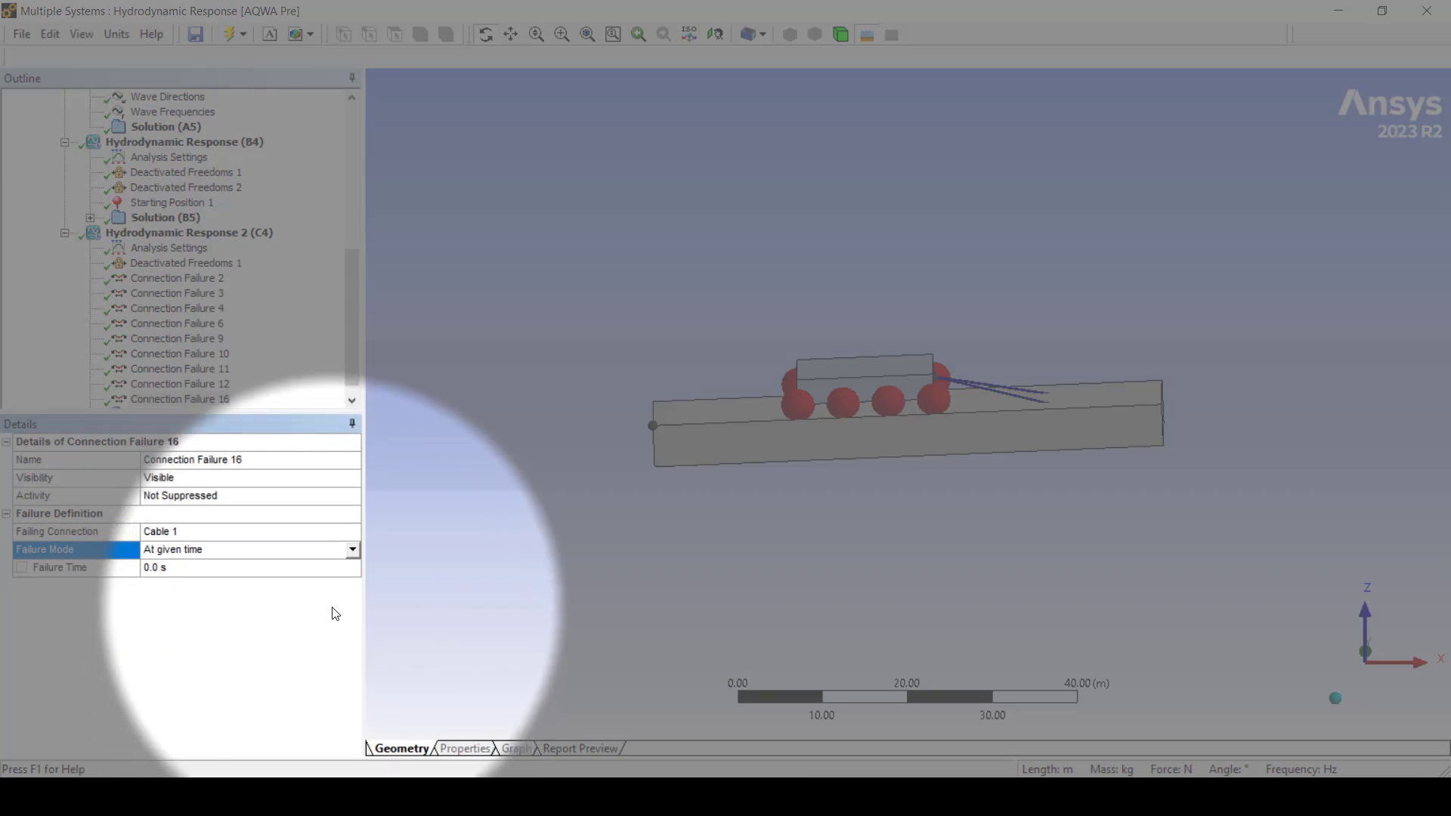
pyautogui.click(167, 569)
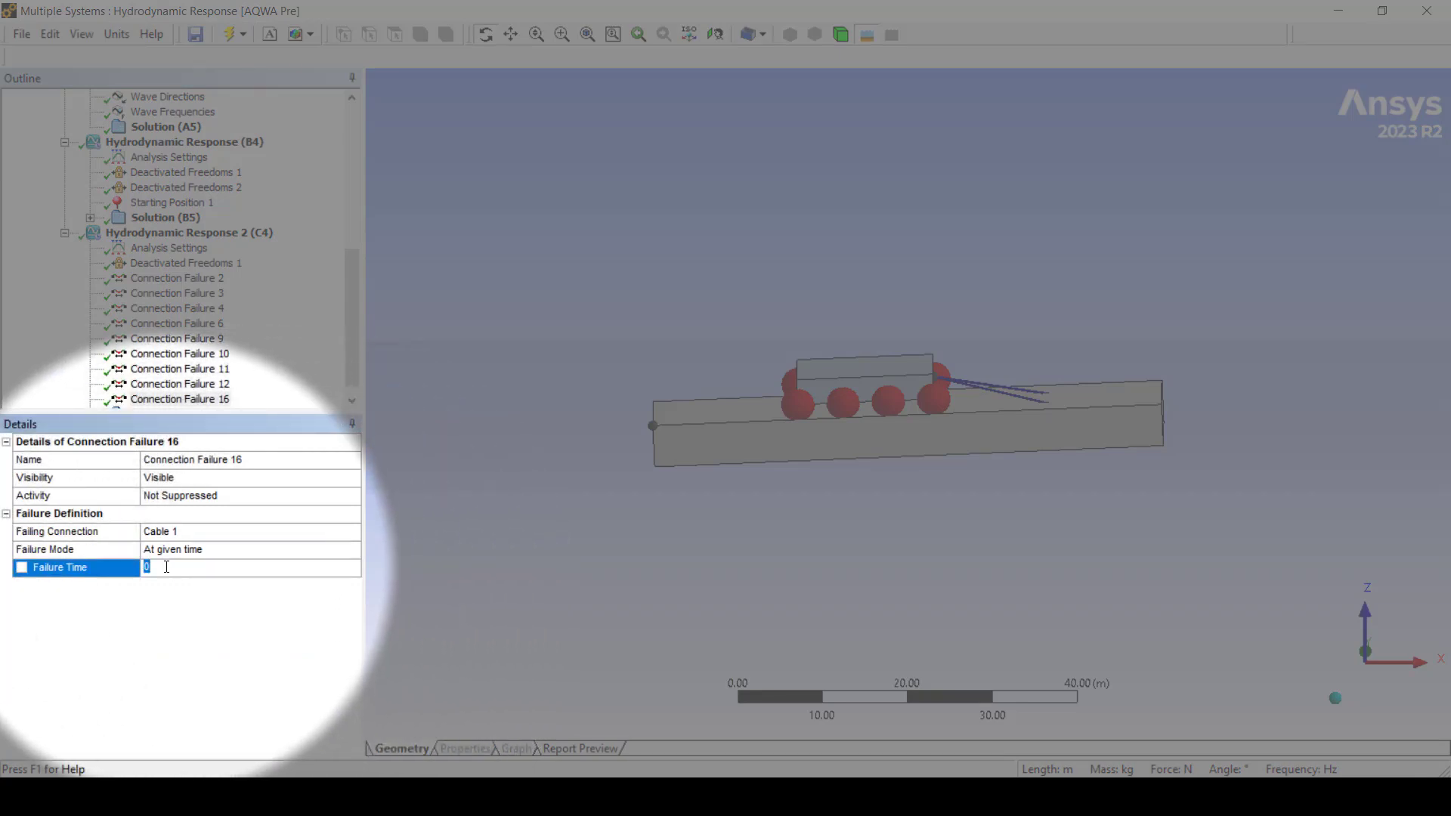
pyautogui.write('1')
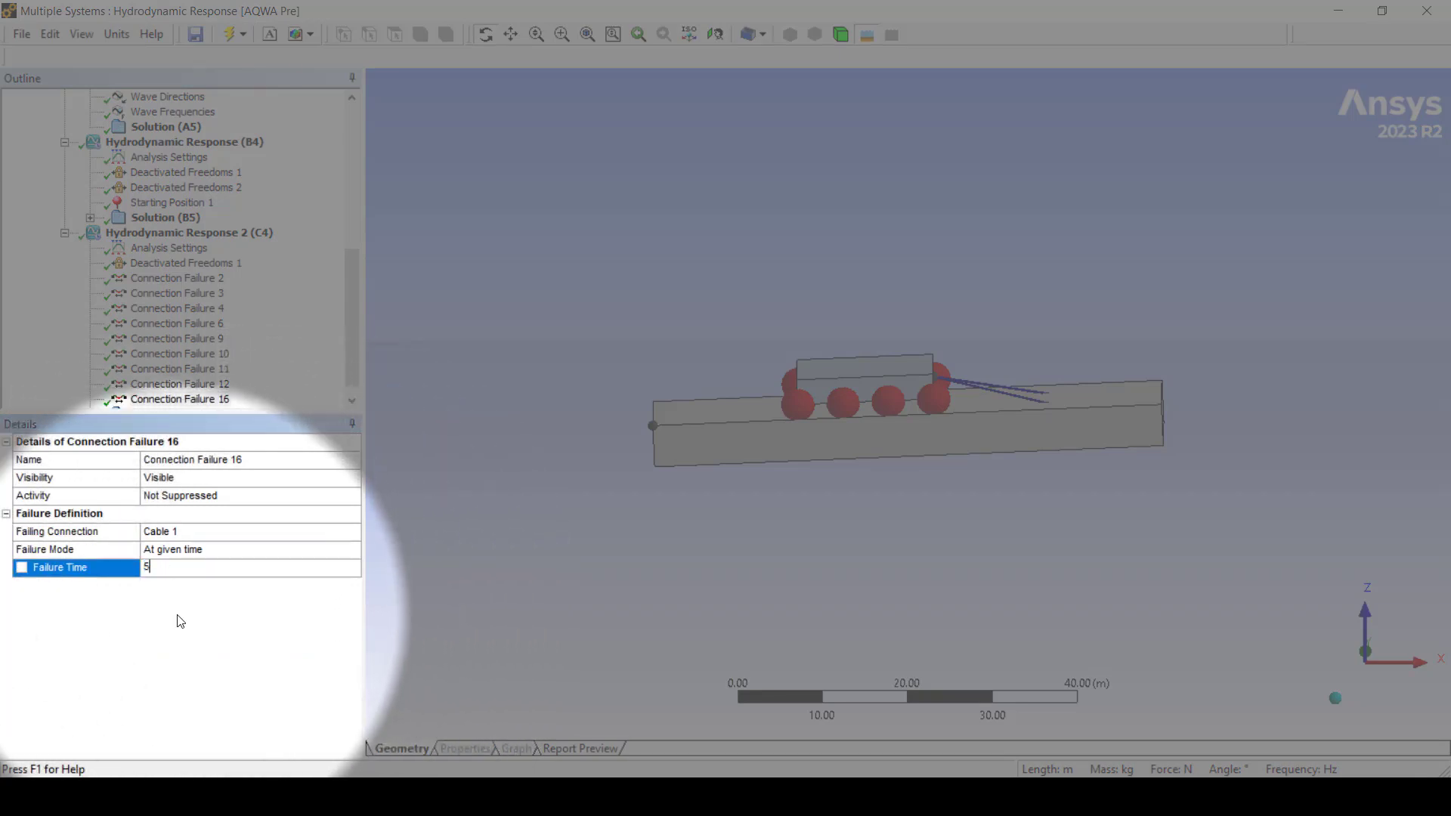
pyautogui.press('Return')
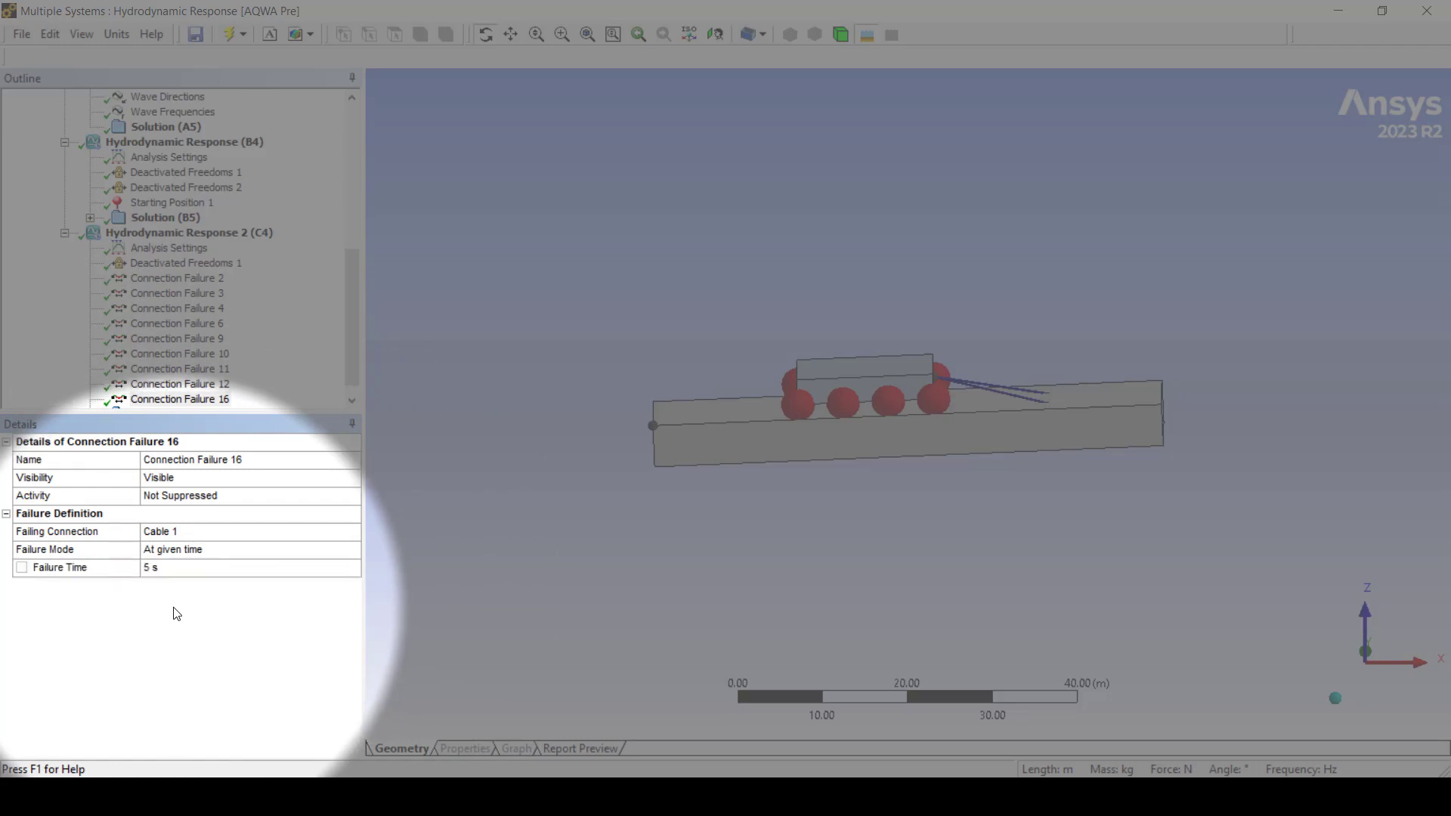
# - Duplicate Connection Failure 16 from the Outline
pyautogui.scroll(-1, 227, 389)
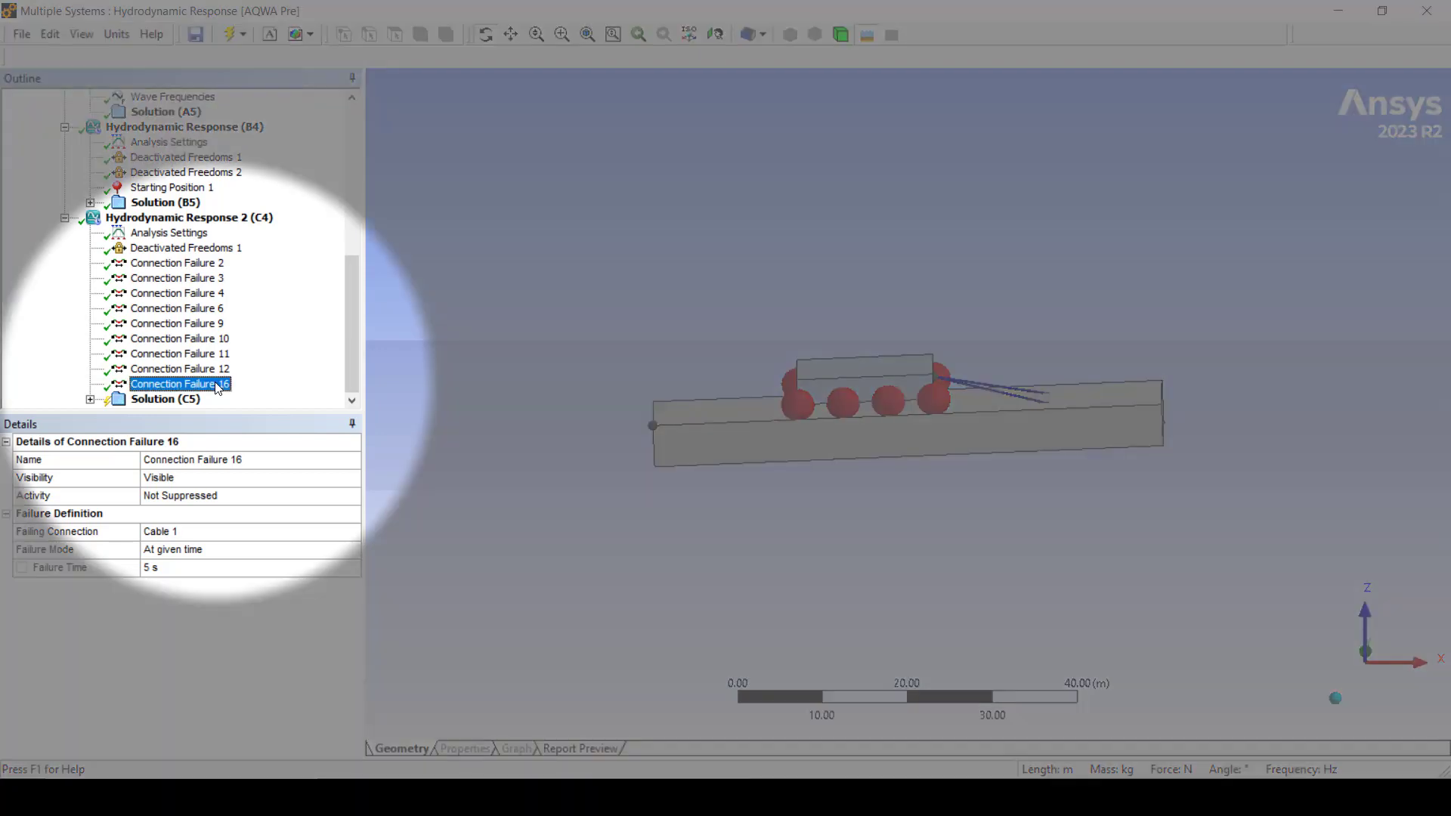
pyautogui.rightClick(226, 387)
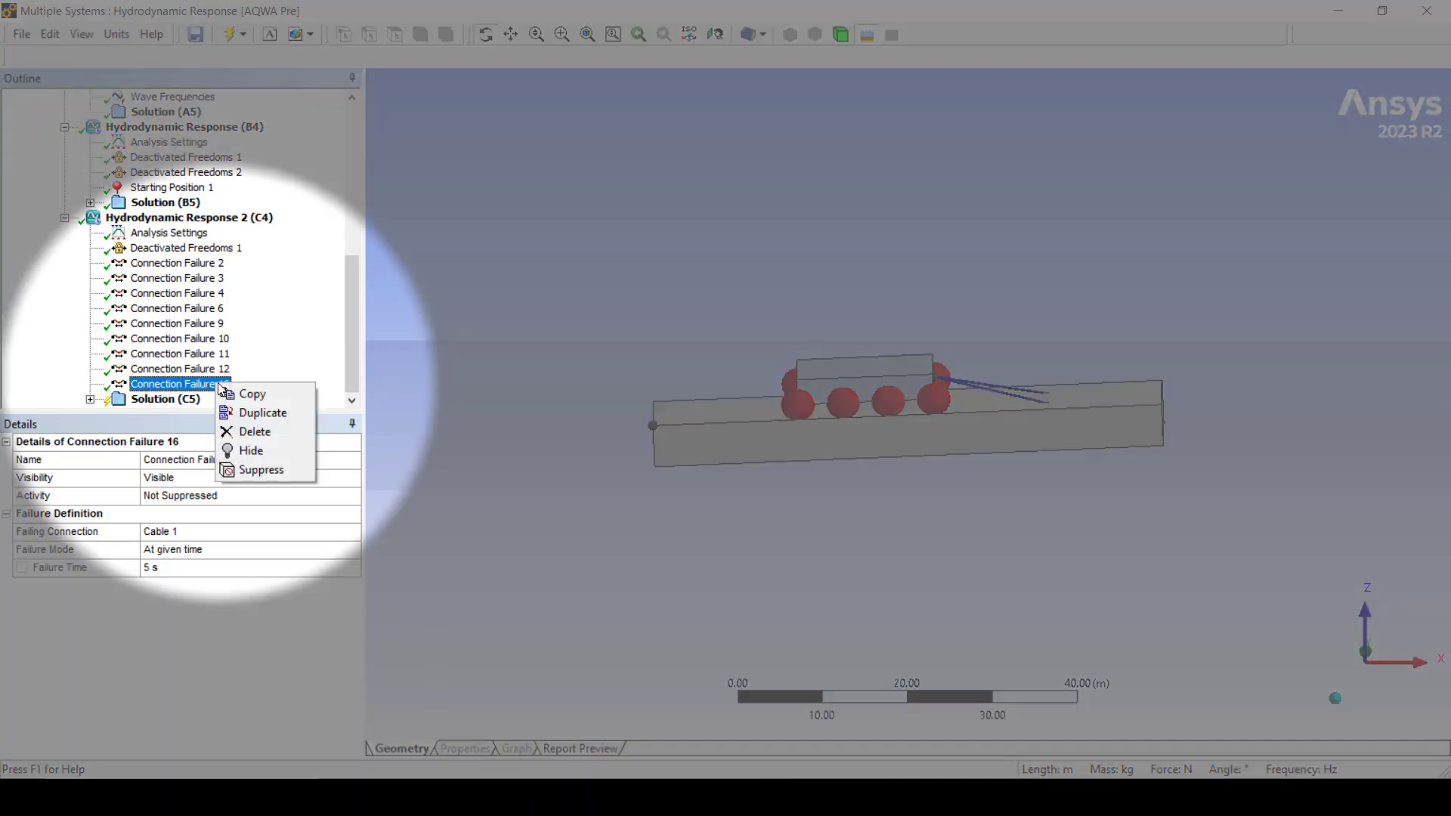
pyautogui.click(257, 413)
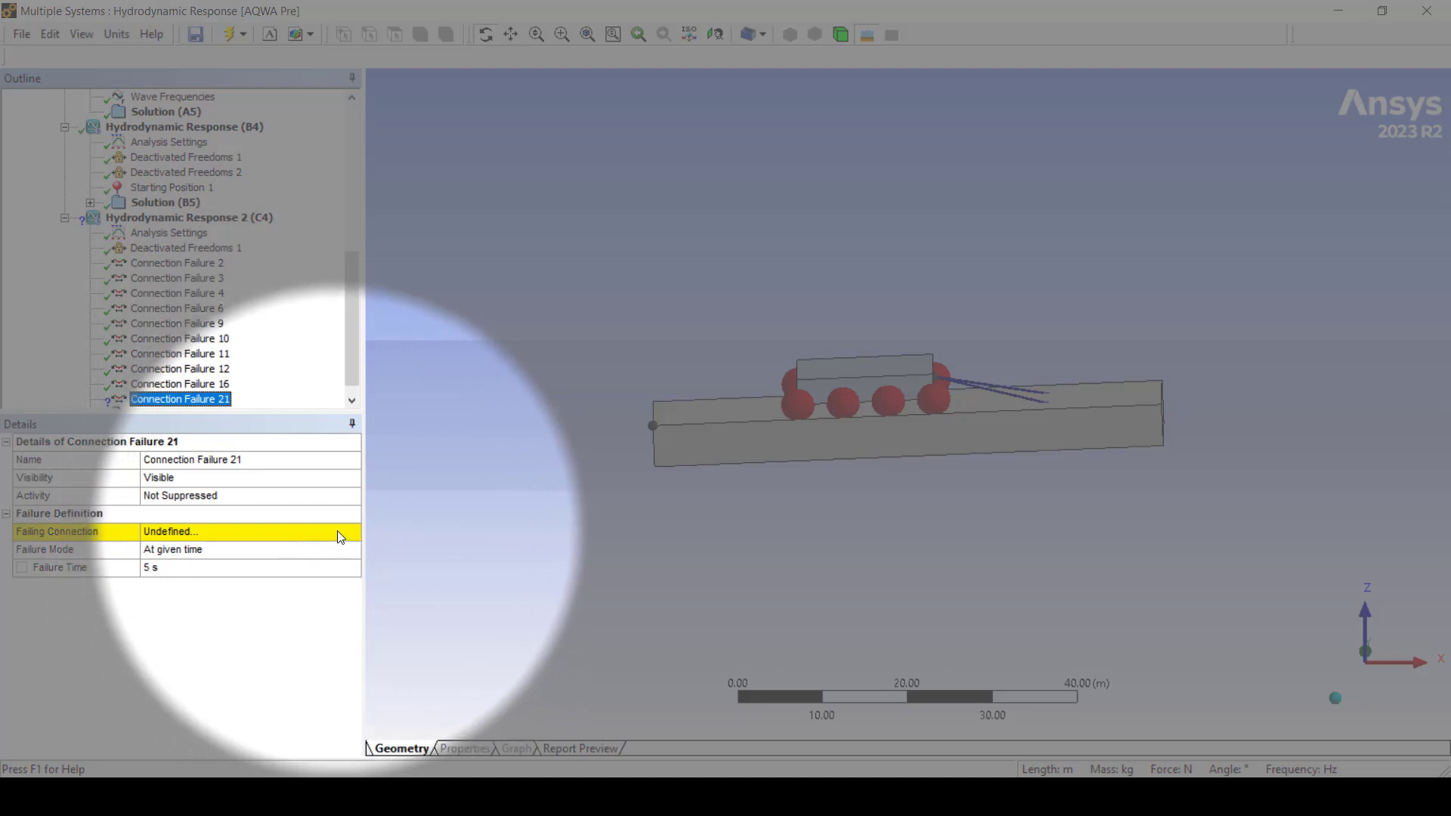
# - Set Connection Failure 21's failing connection to Fender 1 with failure time 13 s
pyautogui.click(337, 531)
pyautogui.click(353, 531)
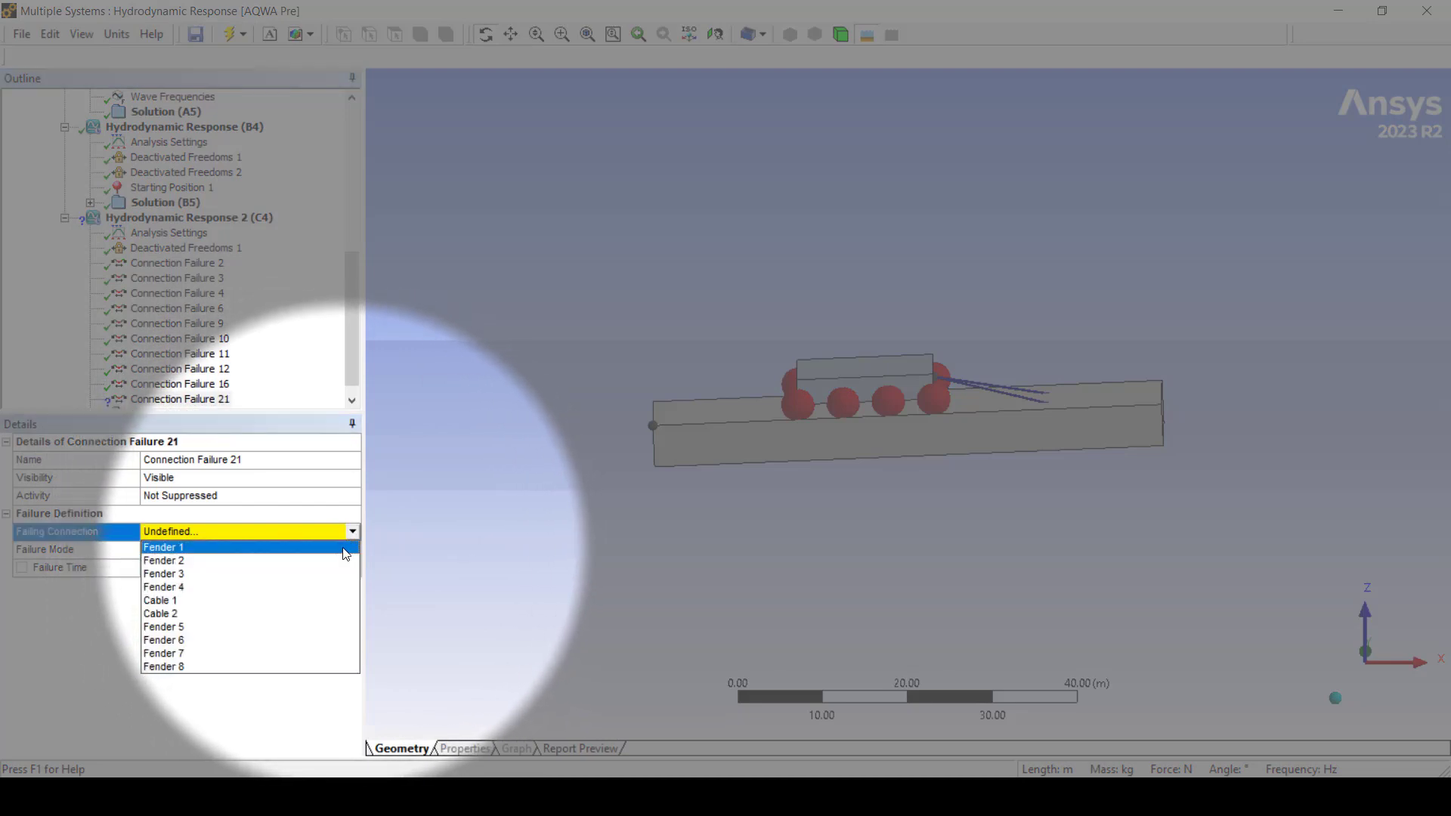
pyautogui.click(343, 548)
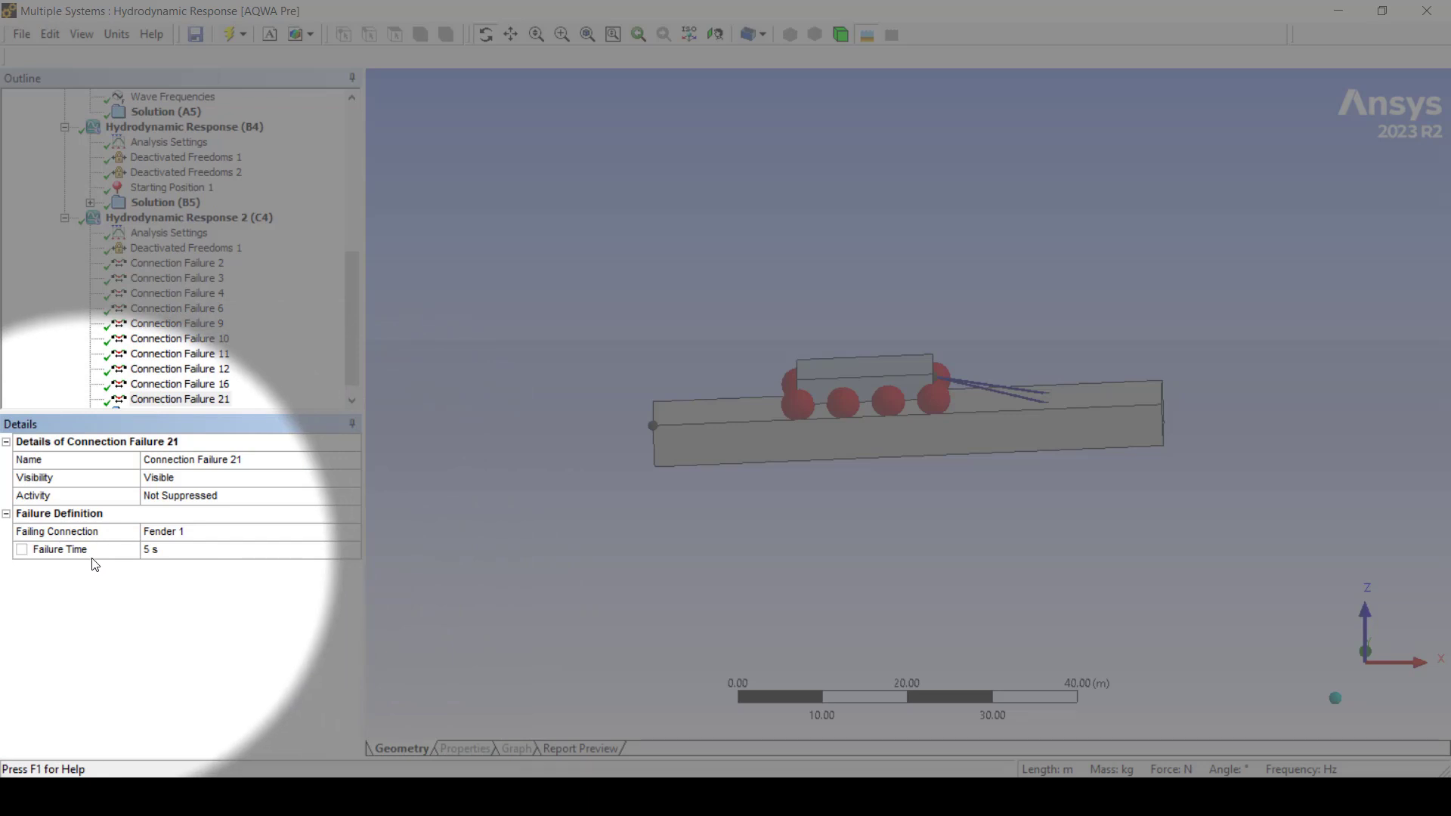
pyautogui.click(159, 551)
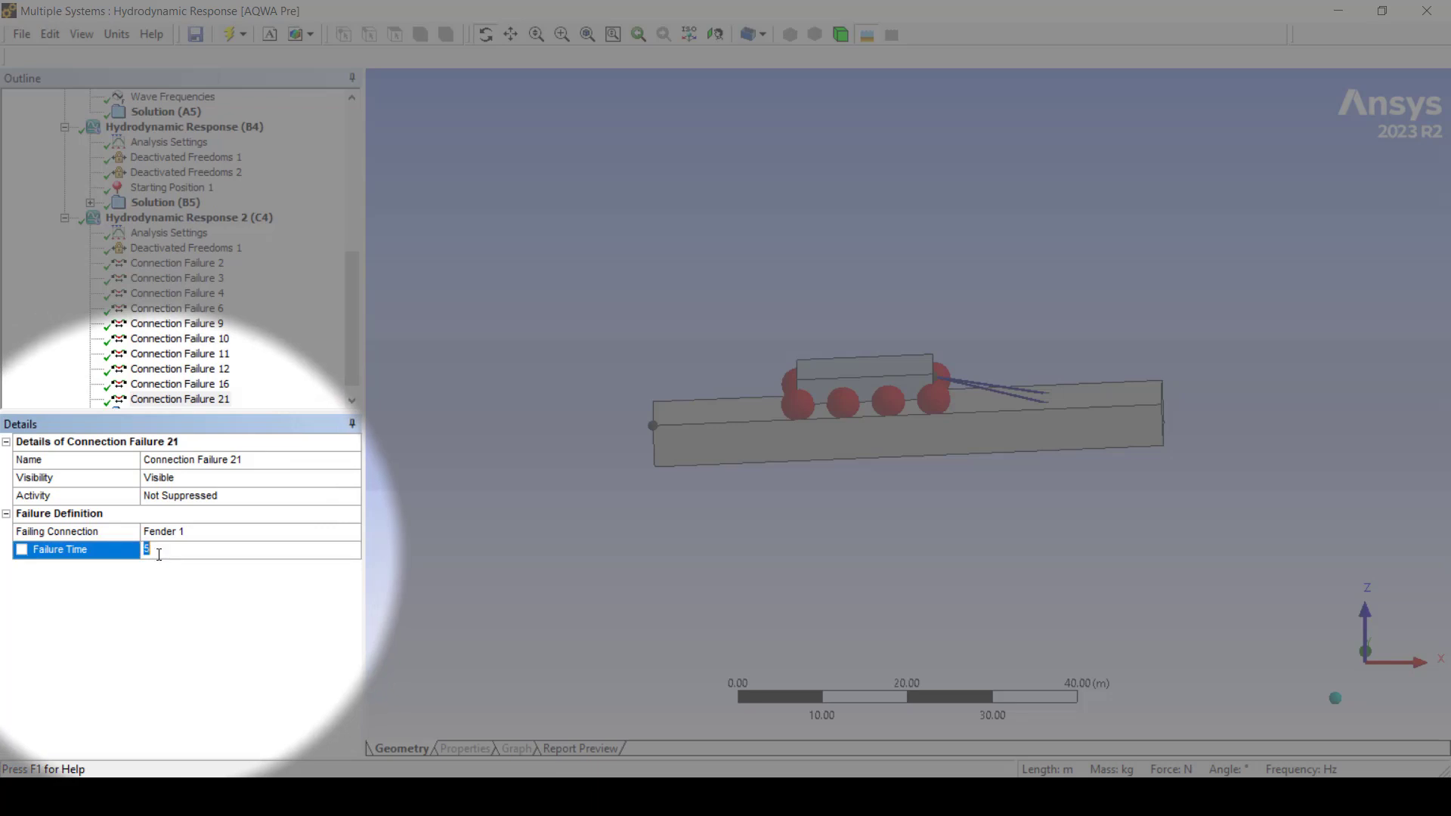
pyautogui.write('13')
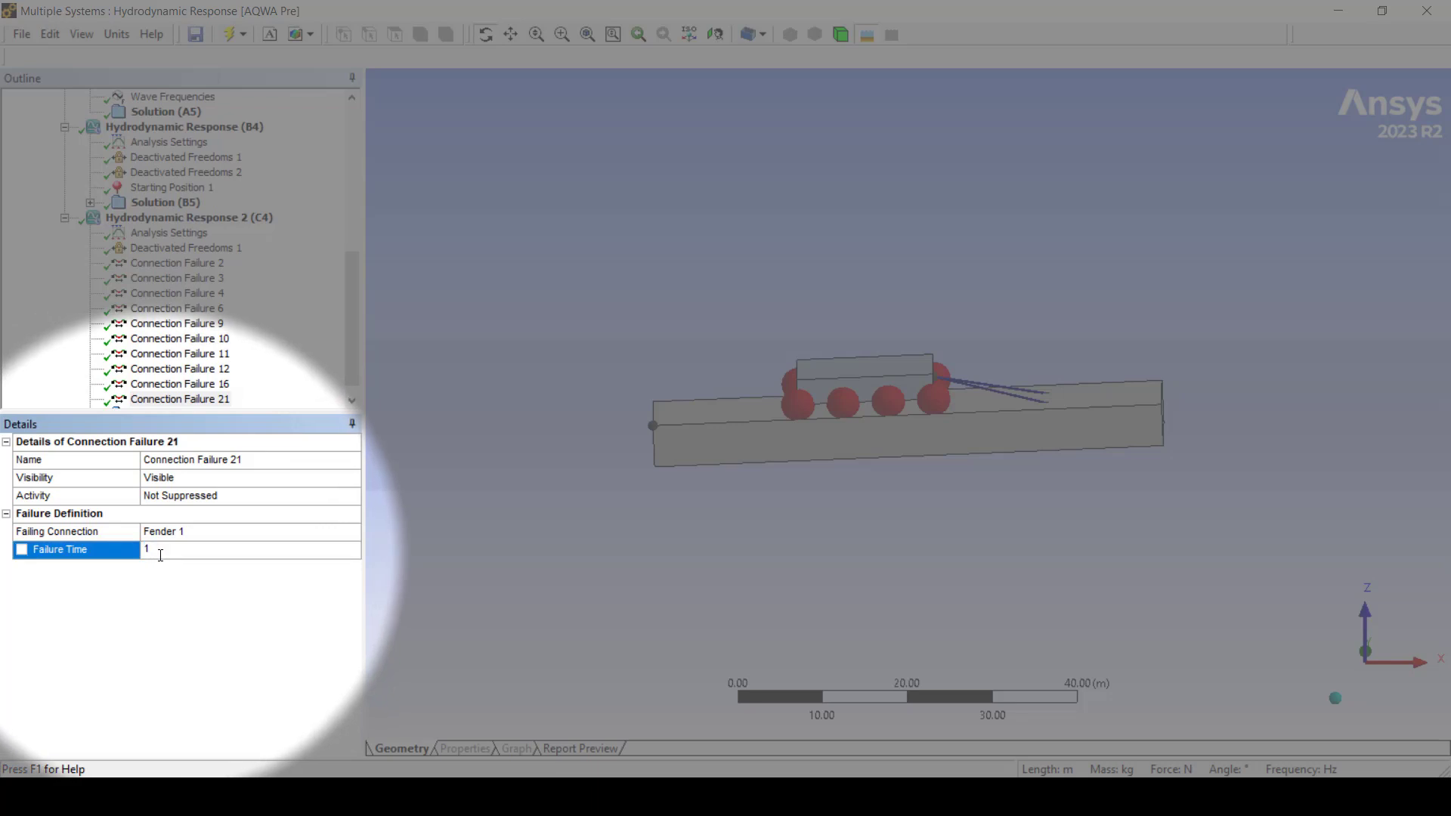
pyautogui.click(162, 595)
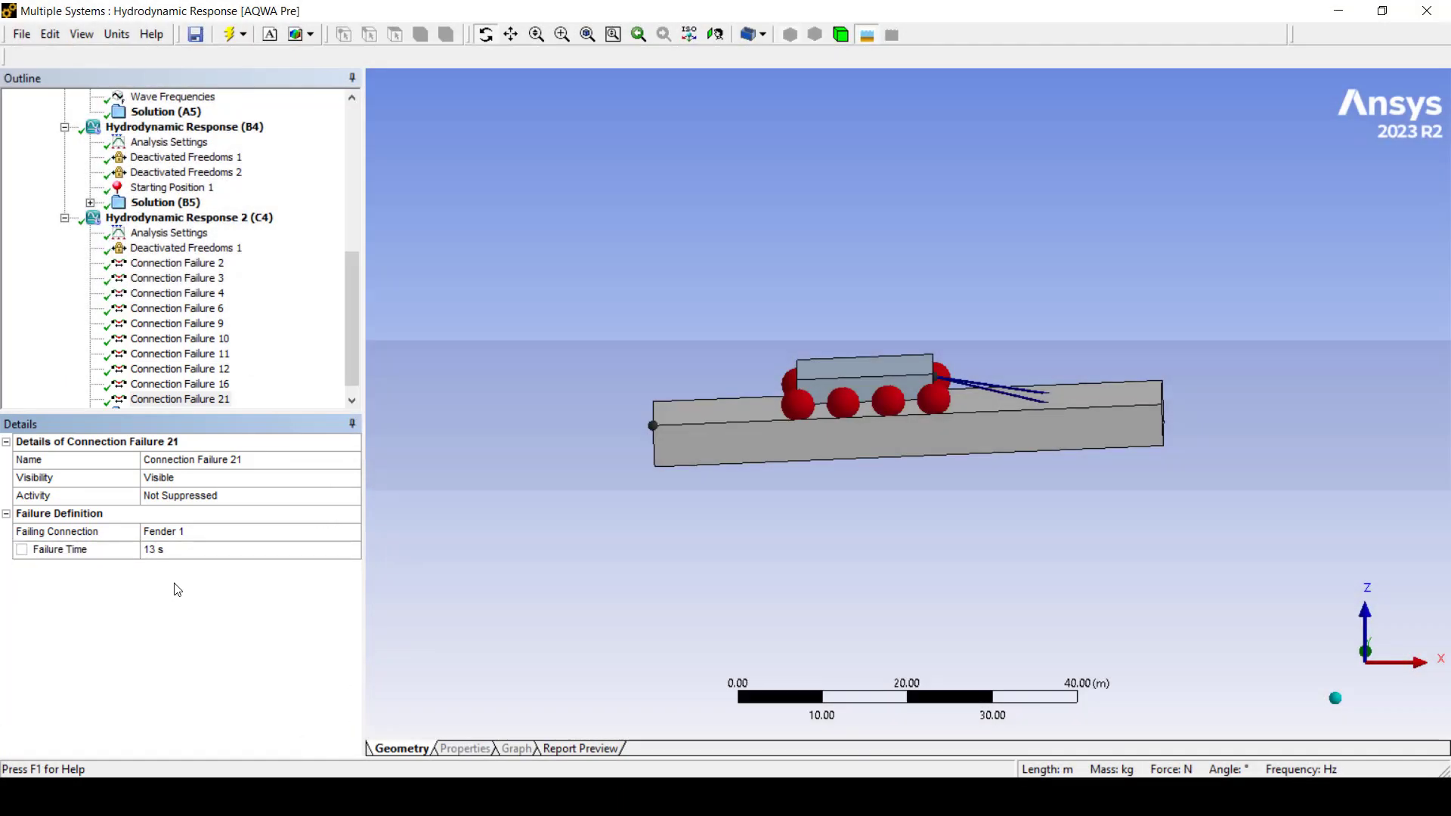
pyautogui.moveTo(356, 359); pyautogui.dragTo(351, 369)
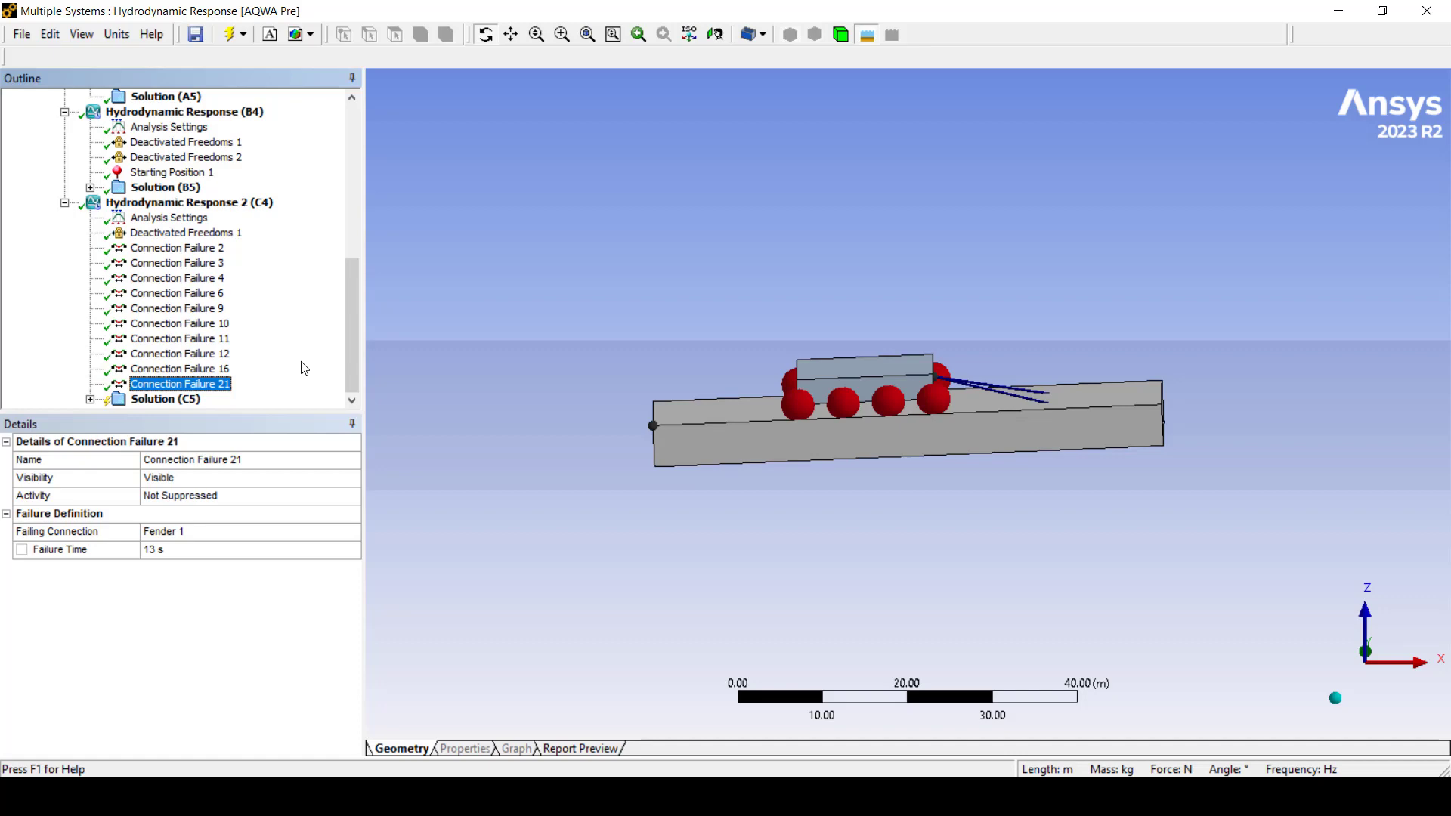
# - Solve the Solution (C5) of Hydrodynamic Response 2
pyautogui.rightClick(189, 399)
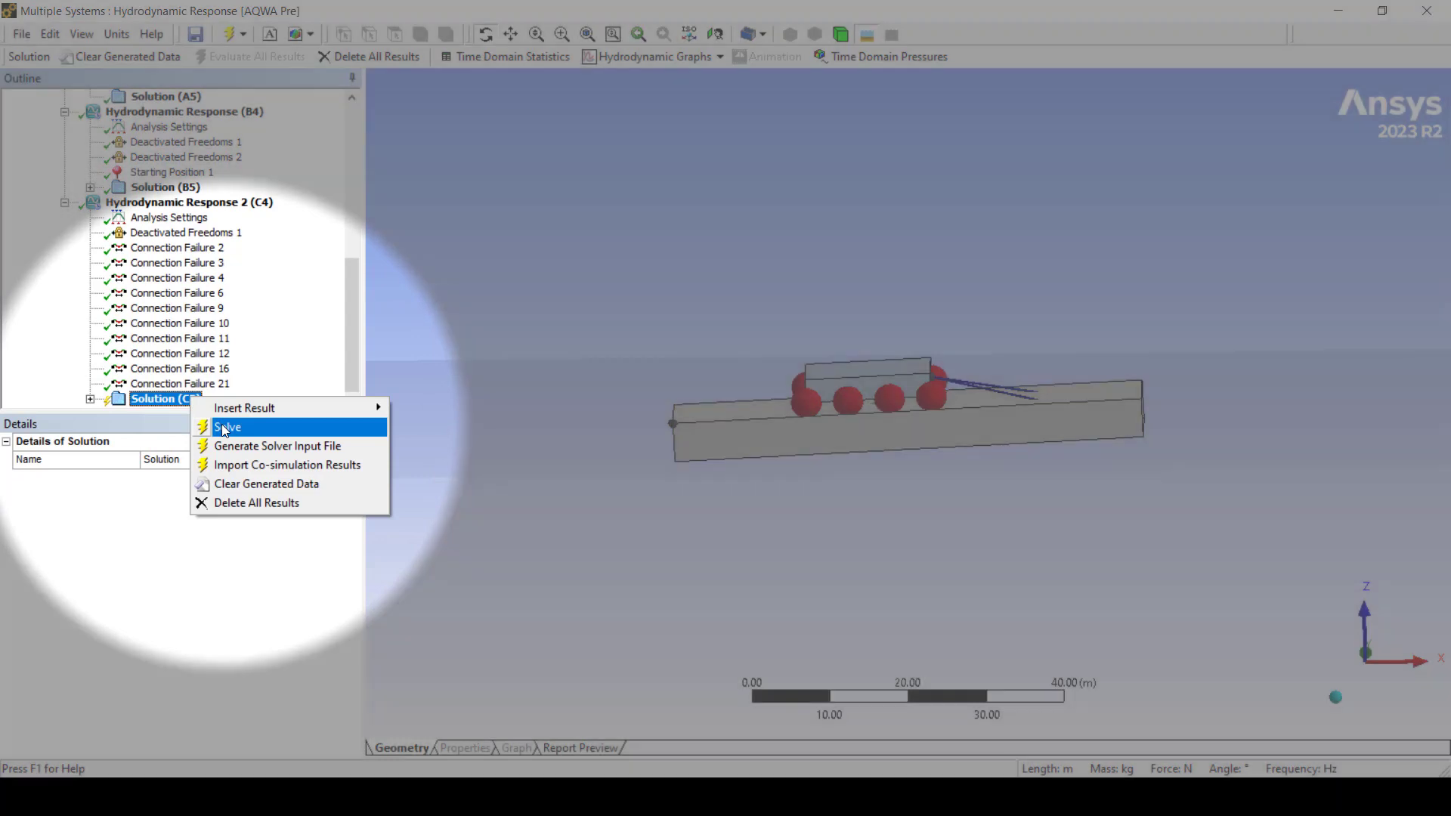
pyautogui.click(224, 428)
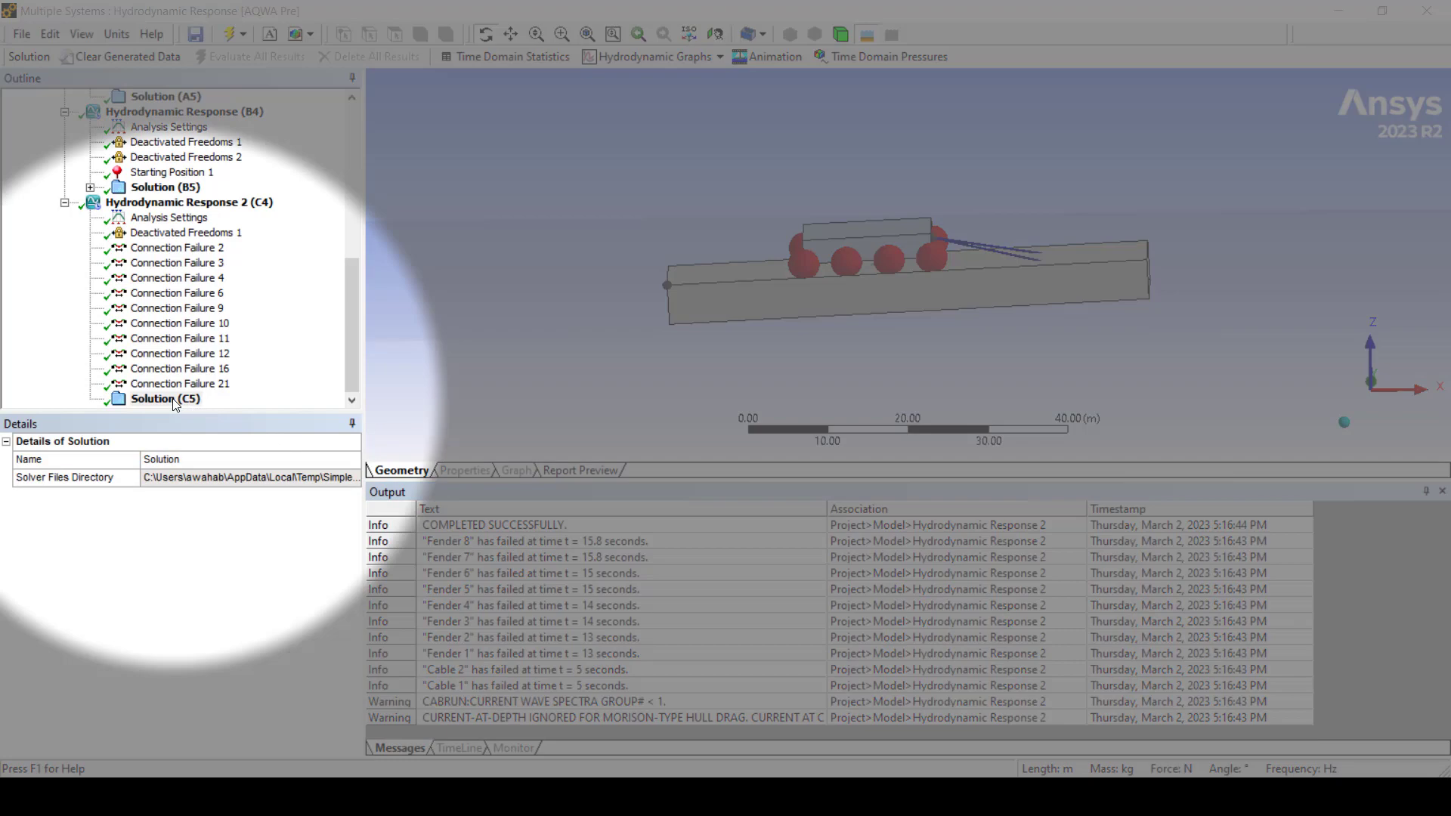
# - Insert an Animation result under Solution (C5)
pyautogui.rightClick(174, 399)
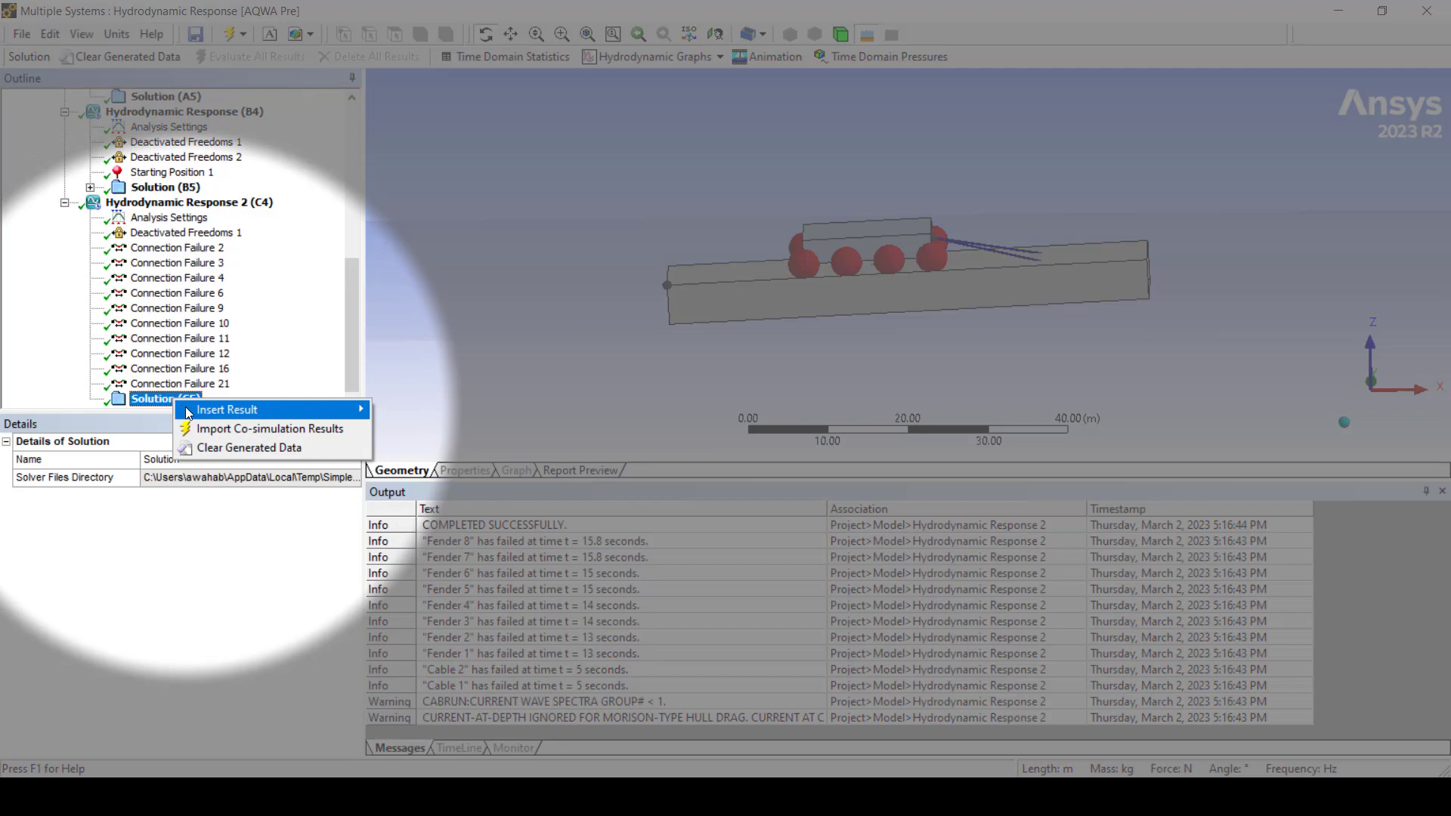
pyautogui.moveTo(190, 411)
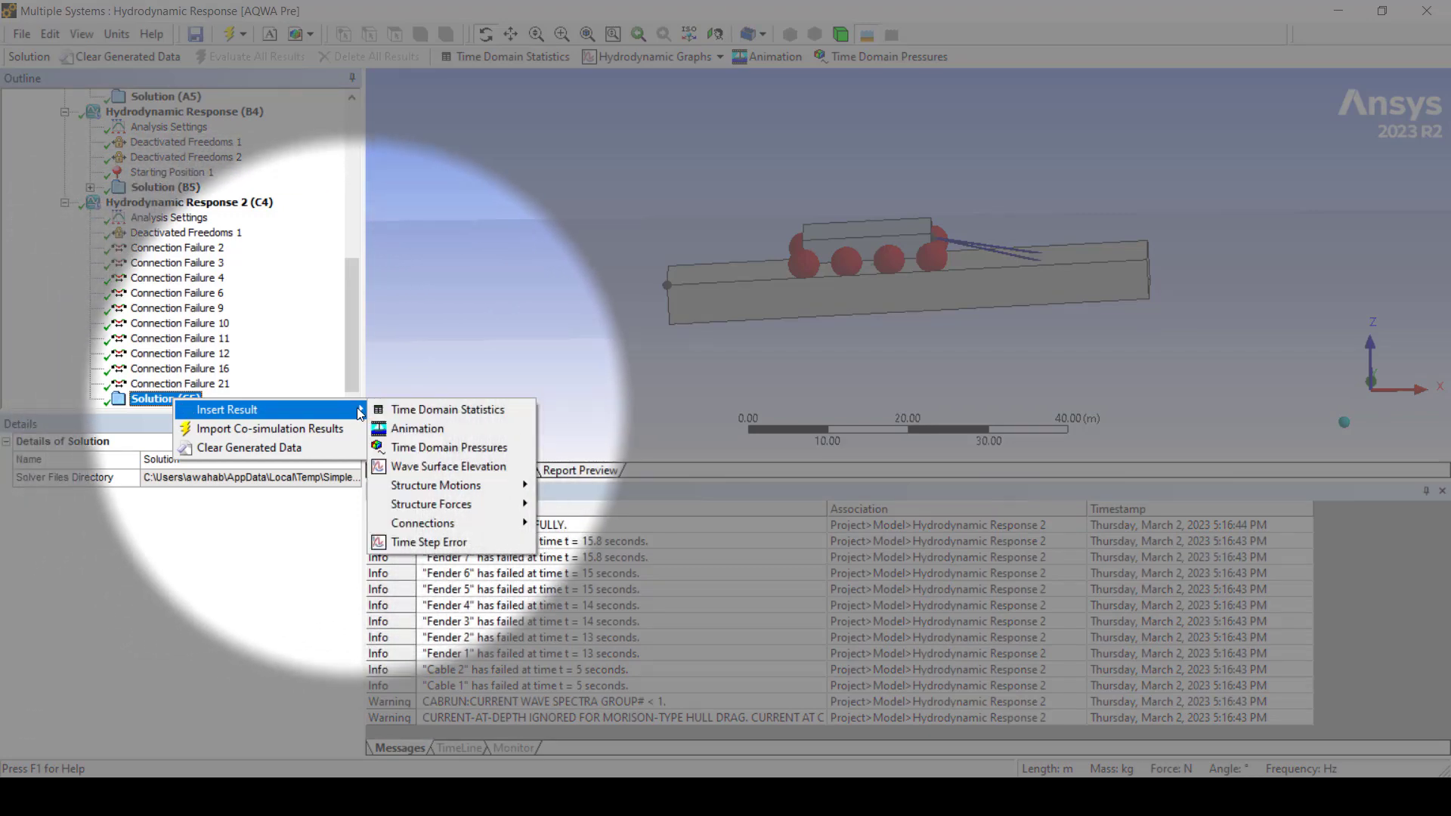
pyautogui.click(418, 429)
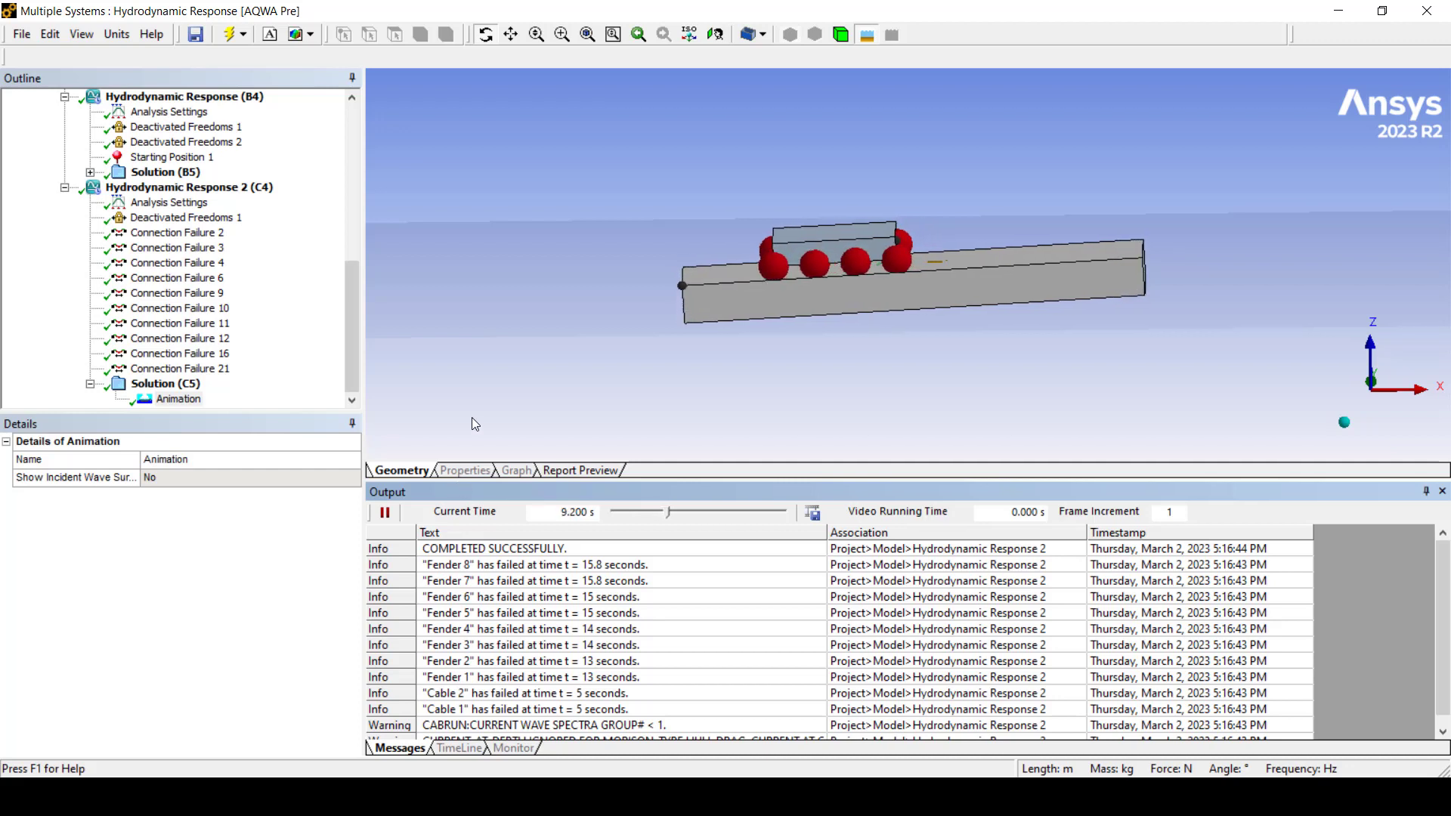
# - Zoom the 3D view in and out while the launch animation plays the load dropping into the water
pyautogui.scroll(-5, 472, 417)
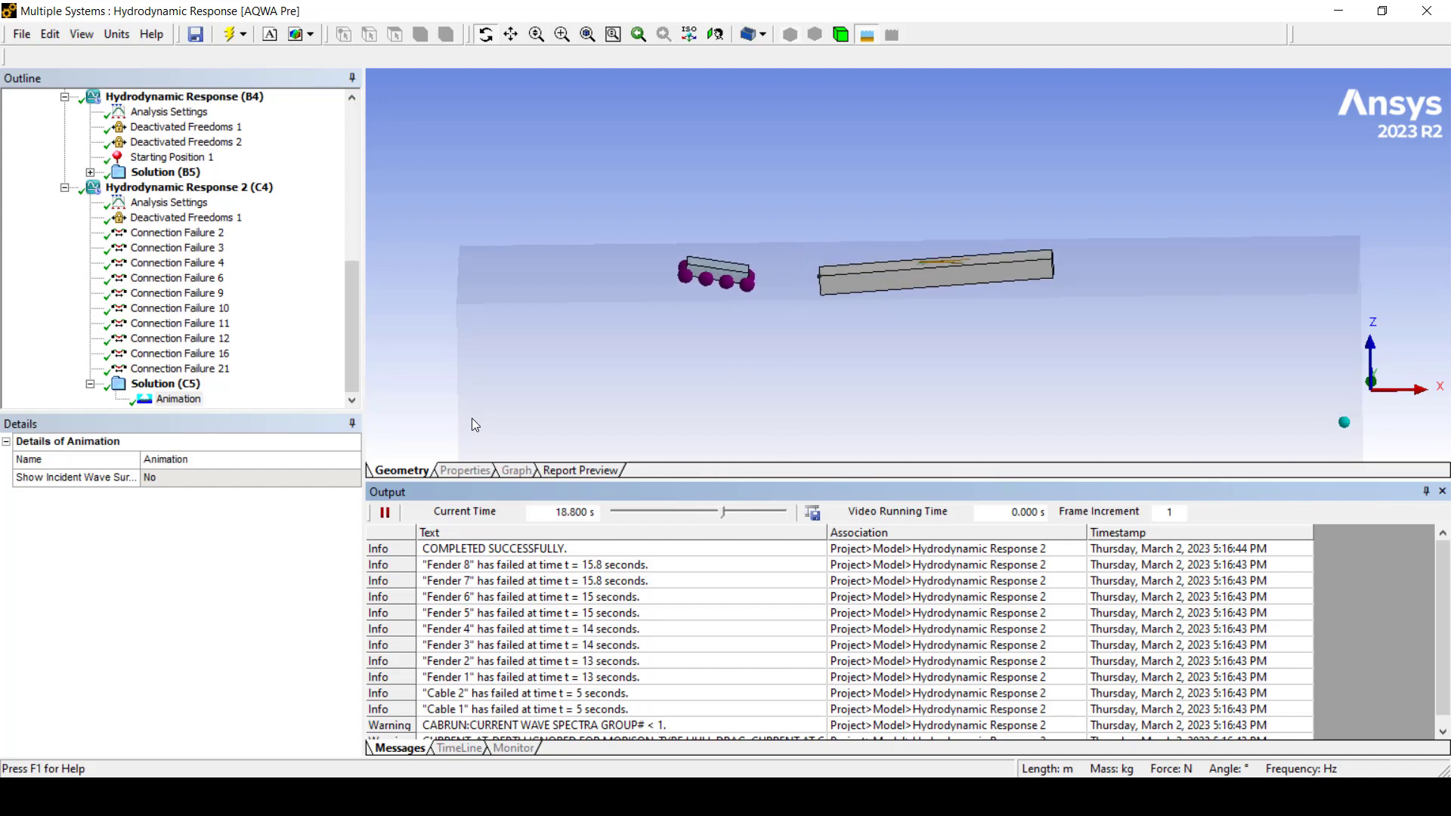
pyautogui.scroll(4, 474, 420)
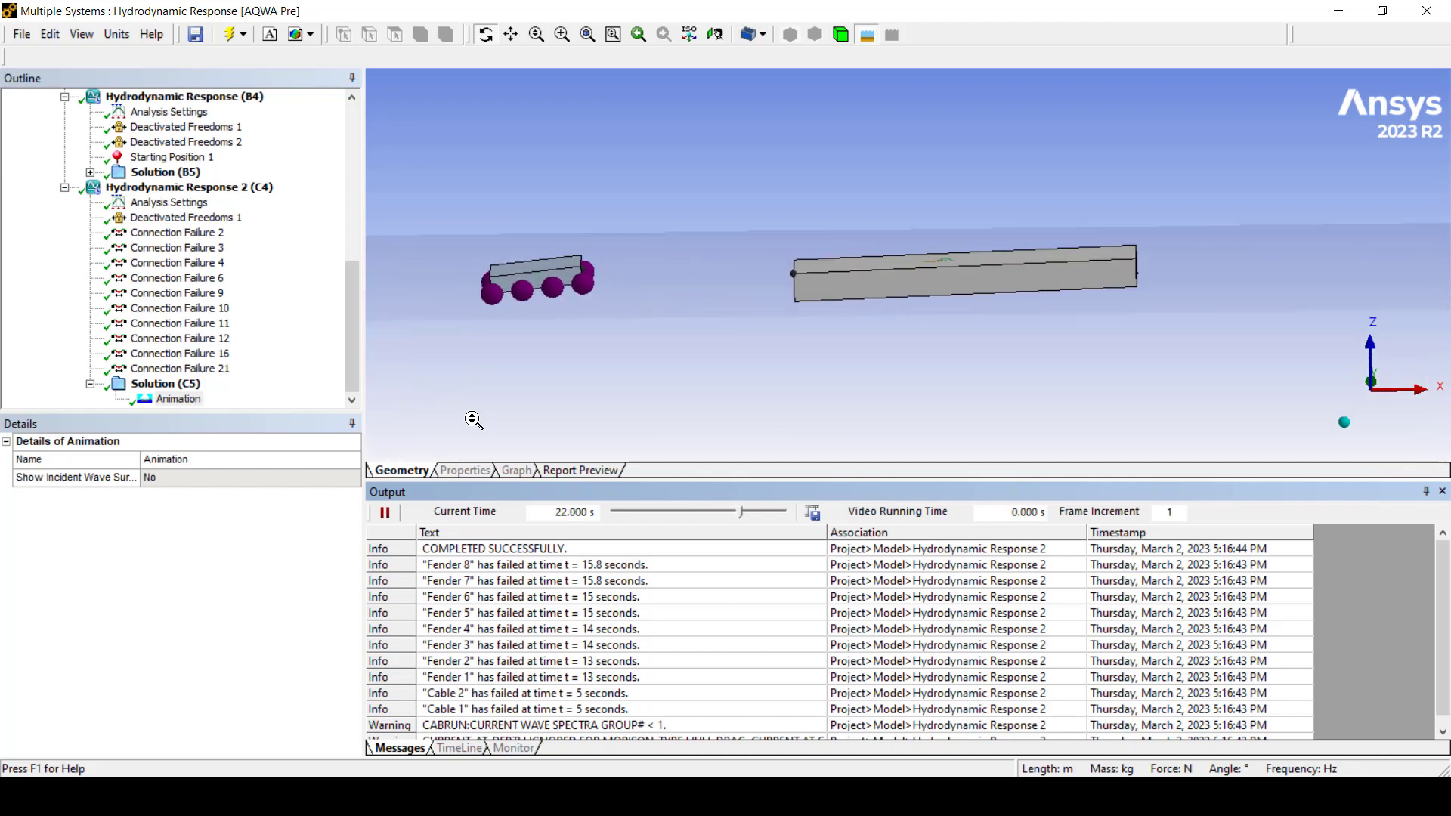
pyautogui.scroll(-2, 468, 419)
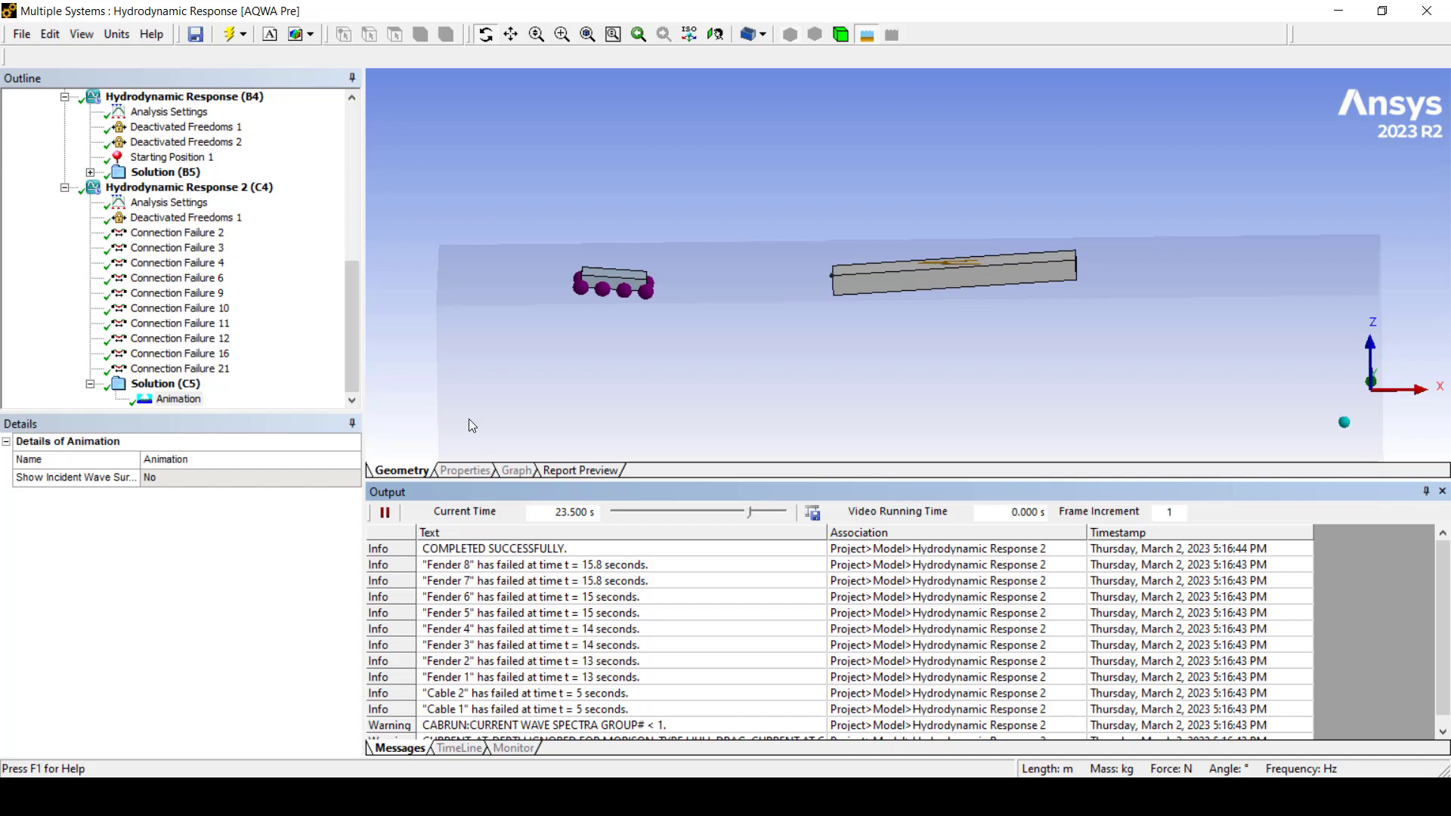